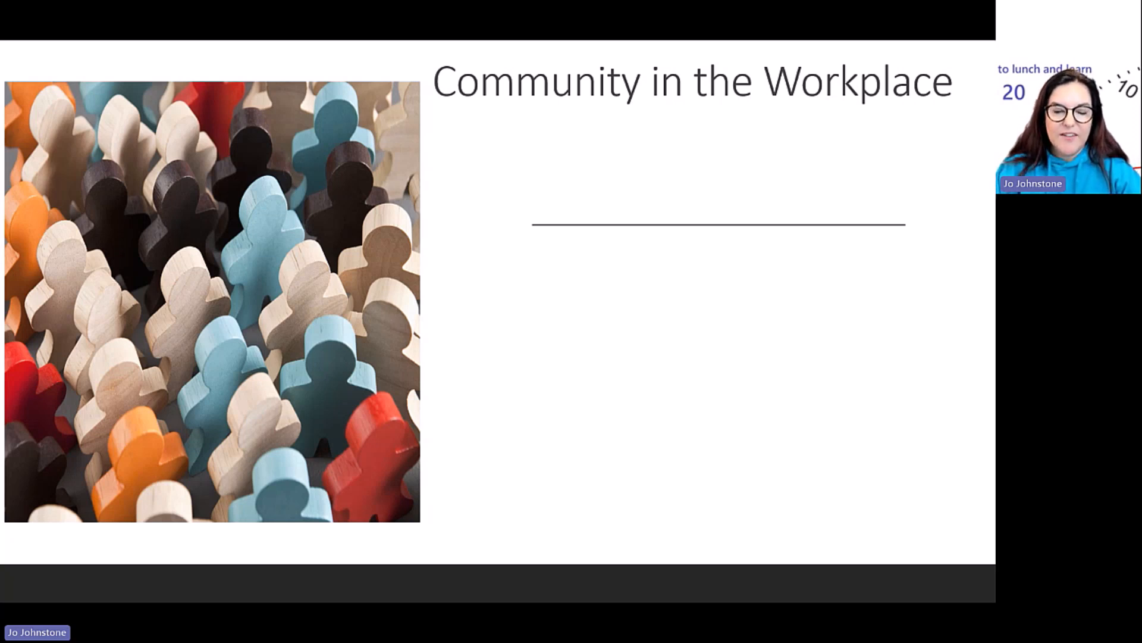
Bring in the slide's first point and the second point about job satisfaction
key("Right")
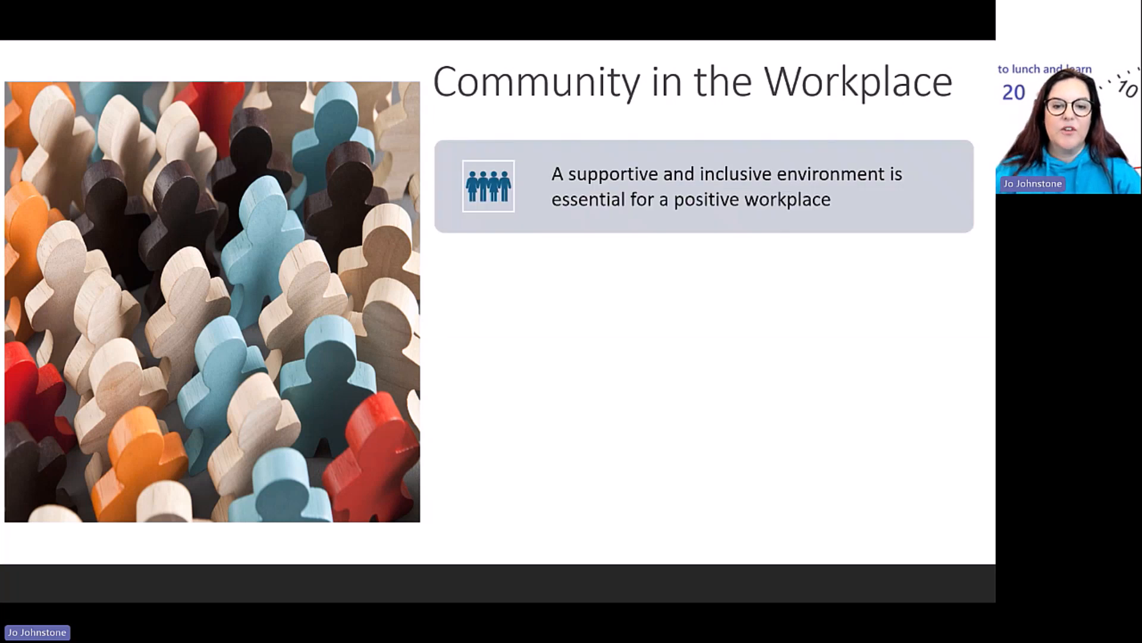
key("Right")
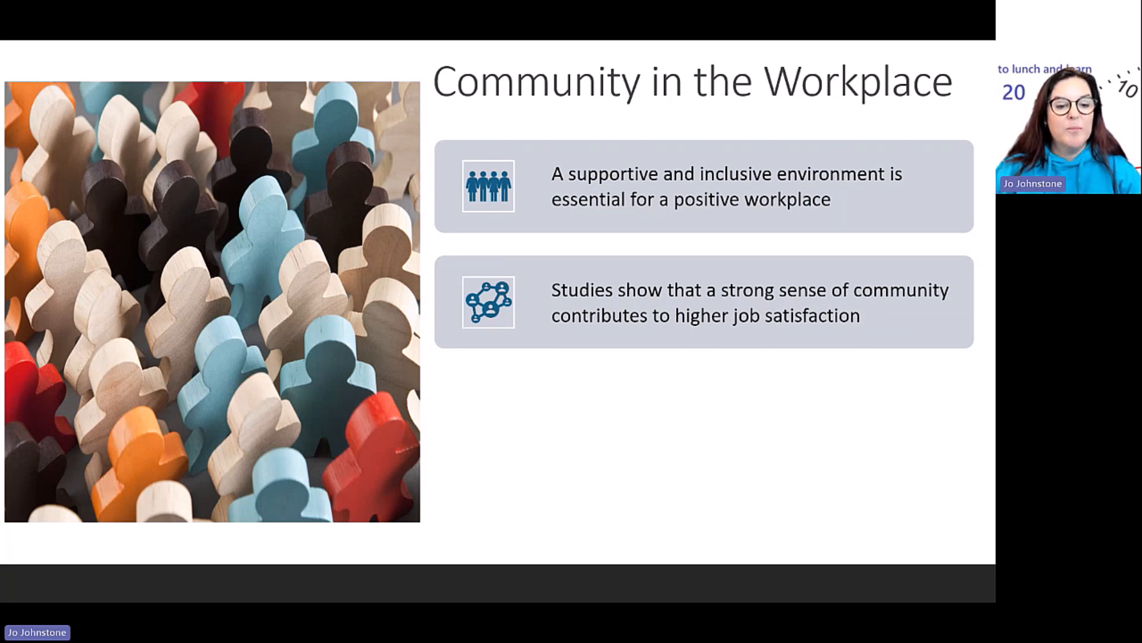
Reveal the third point about mental health and continue toward Preparing for Success
key("space")
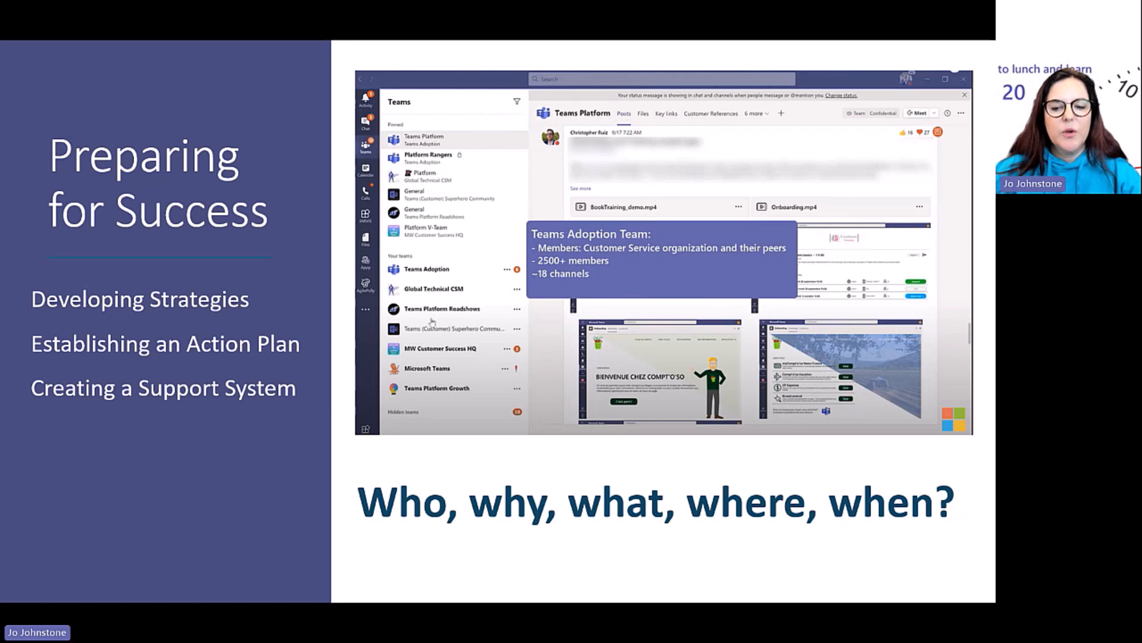
Move on to the slide about community leads on the way to Community Examples
key("Right")
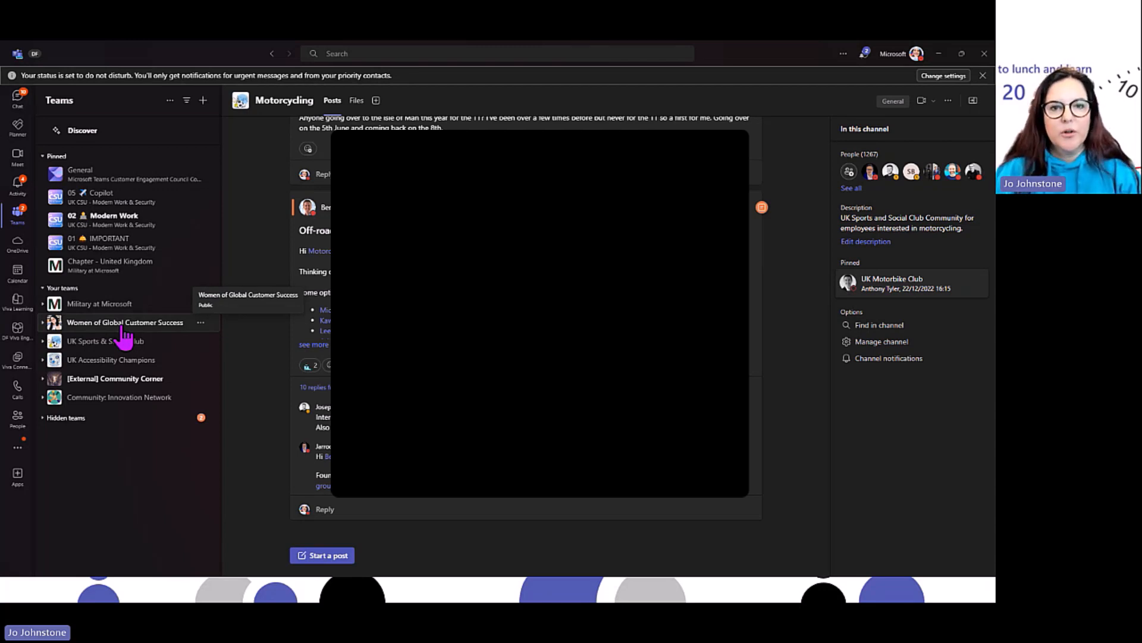
left_click(43, 342)
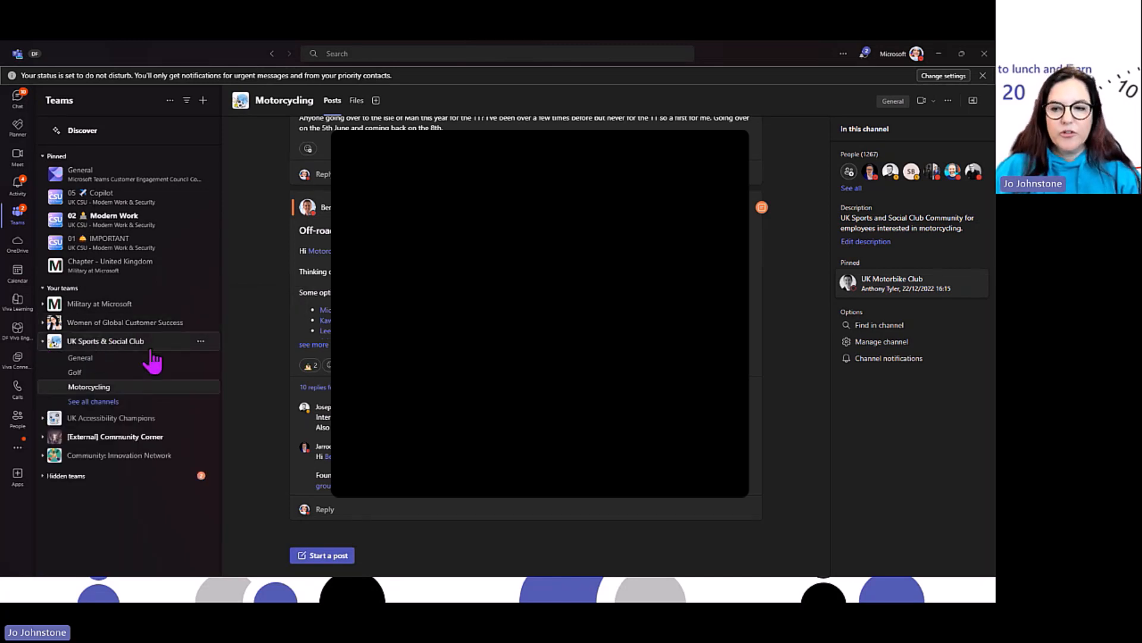
left_click(93, 401)
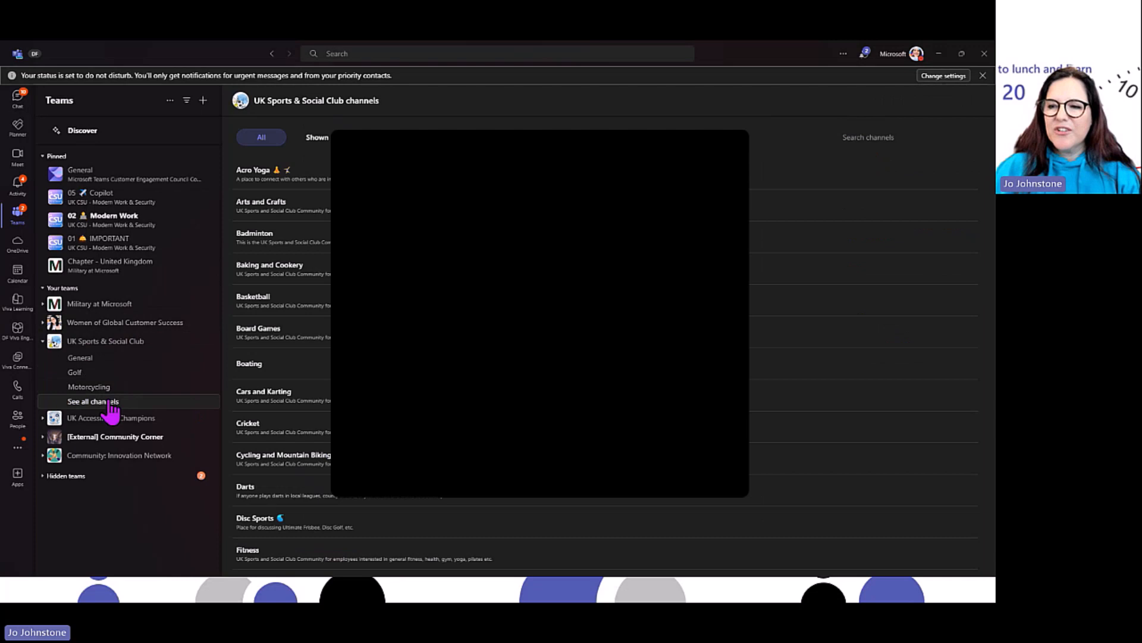
scroll(299, 259, "down", 3)
scroll(299, 258, "down", 5)
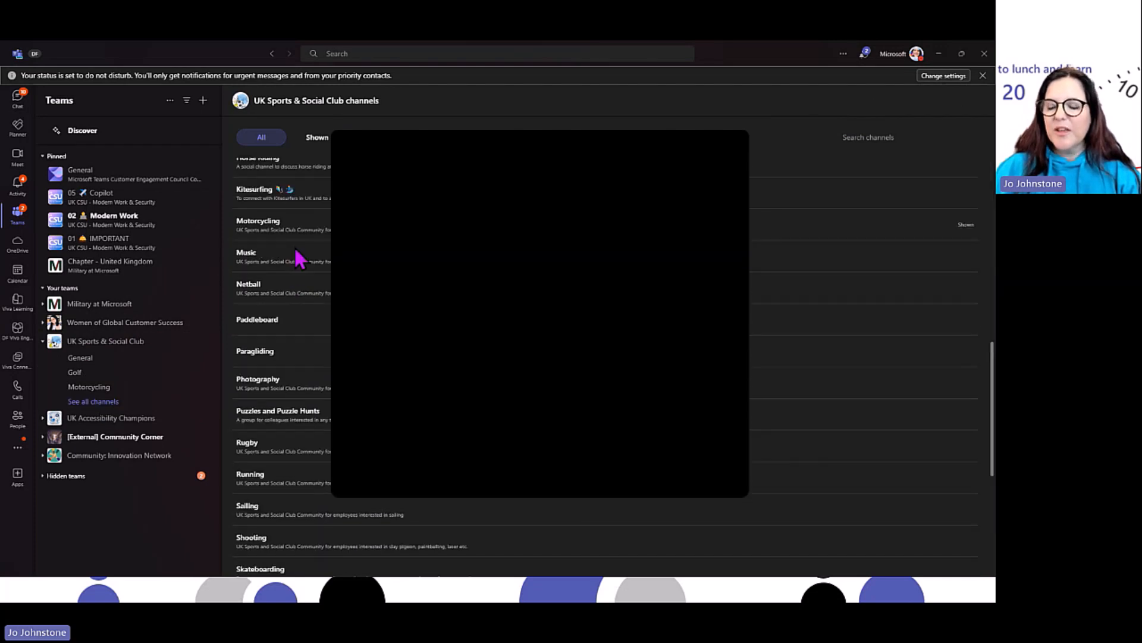
scroll(299, 259, "down", 3)
scroll(300, 259, "up", 8)
scroll(299, 259, "up", 5)
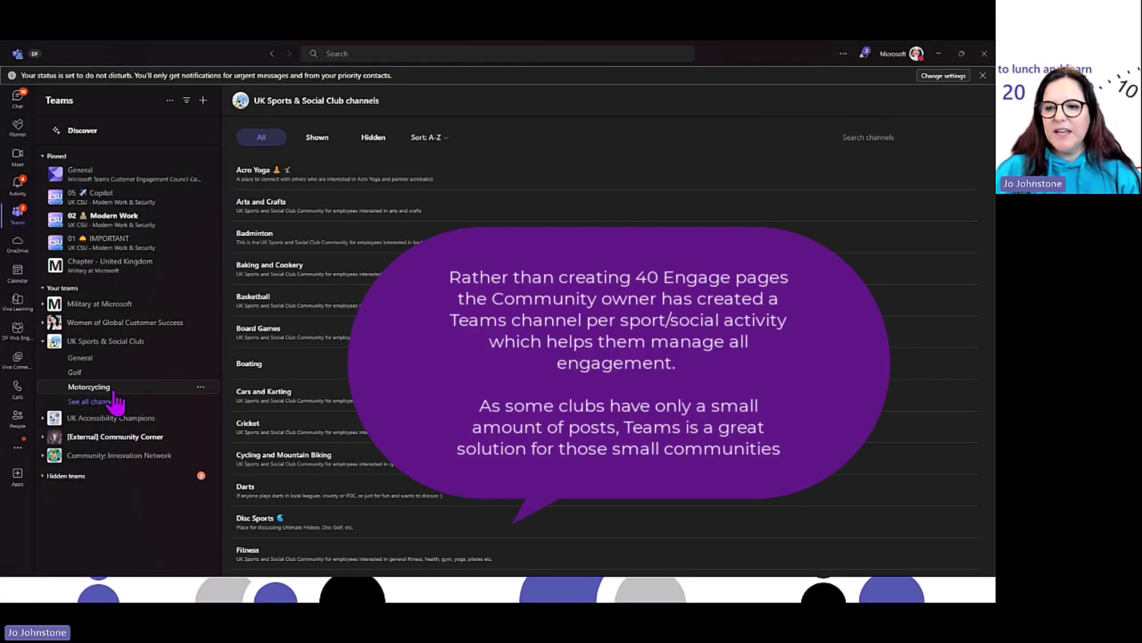
left_click(90, 387)
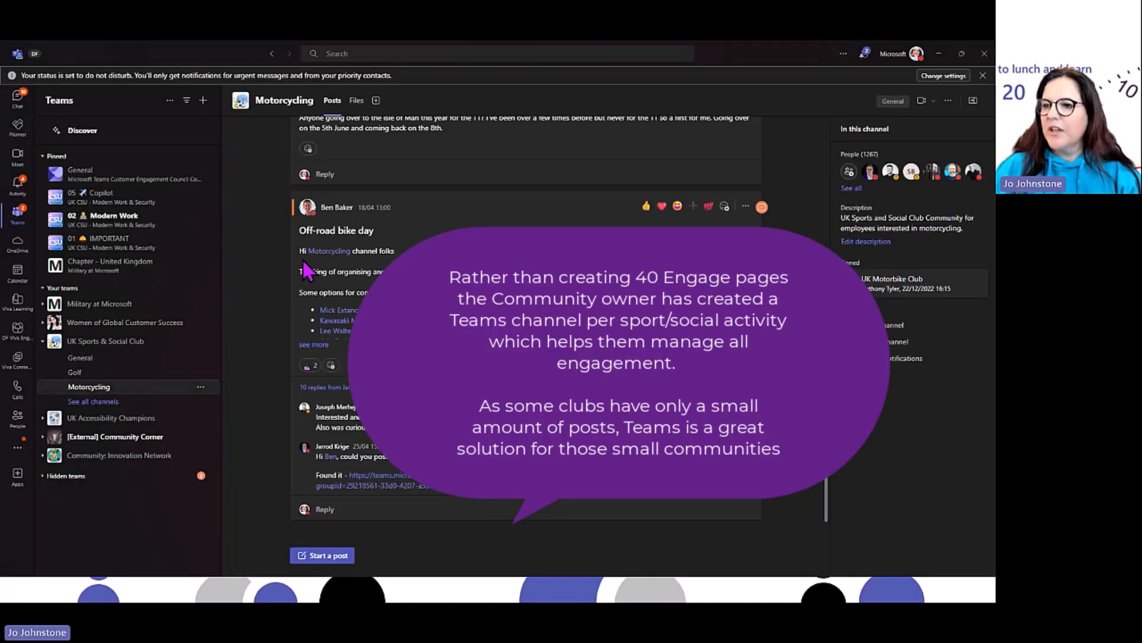
mouse_move(351, 255)
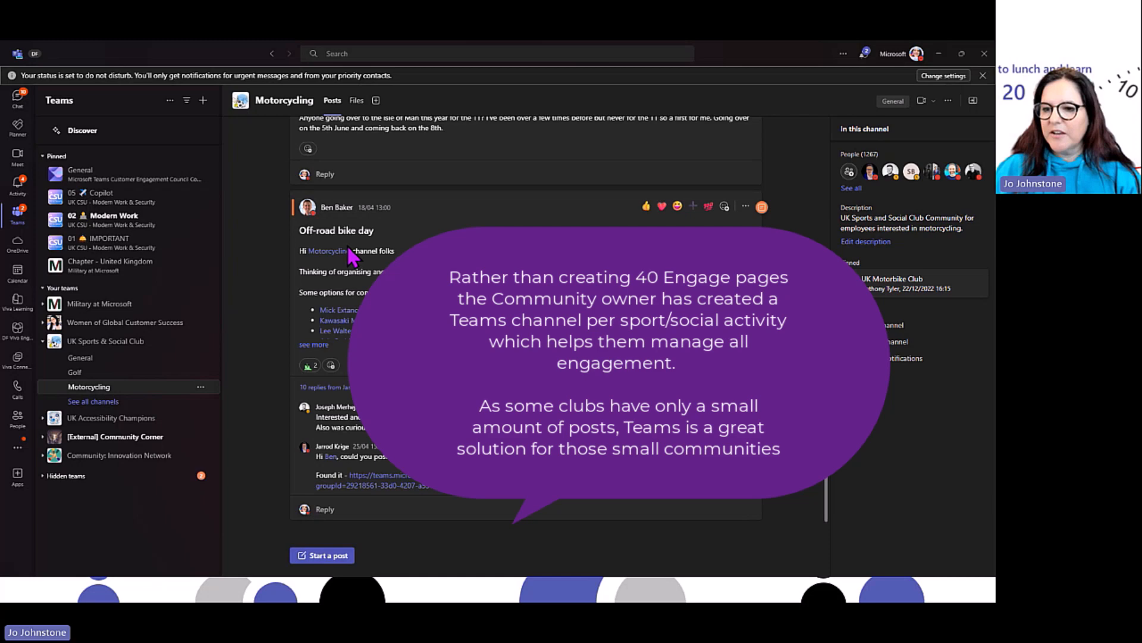
scroll(353, 254, "up", 3)
scroll(352, 254, "up", 3)
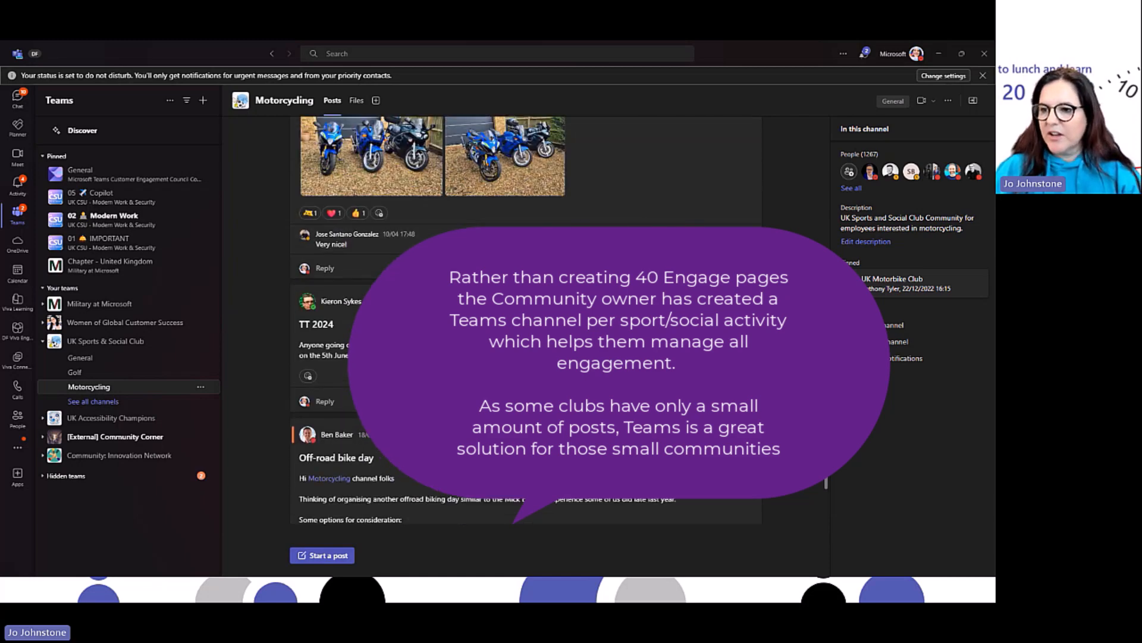
scroll(352, 268, "down", 5)
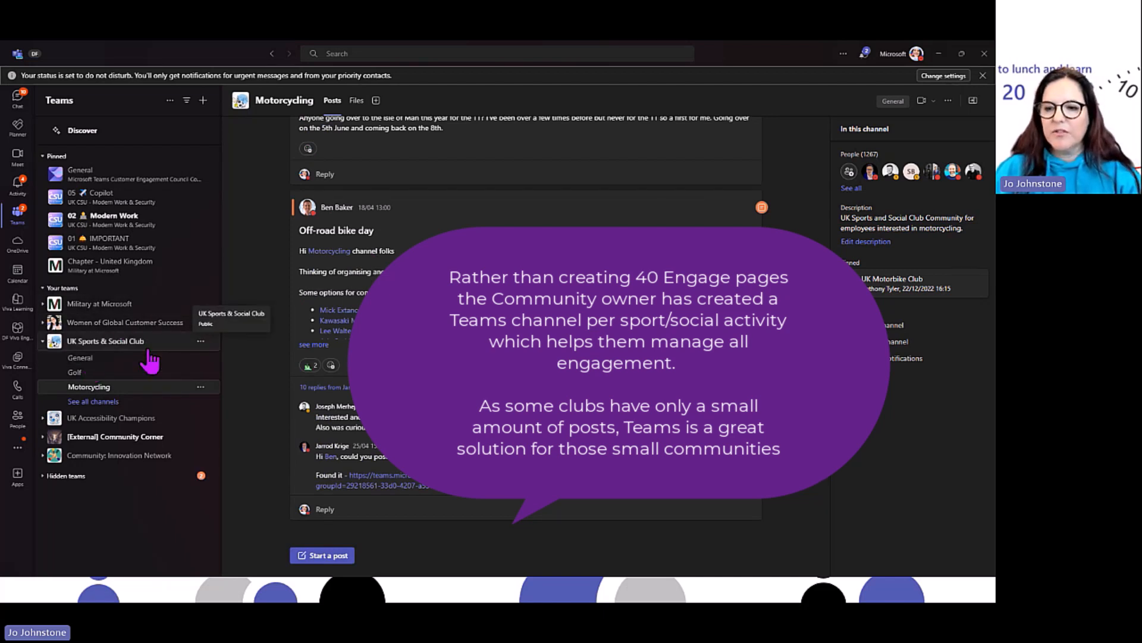
Switch from UK Sports & Social Club to the UK Accessibility Champions Demo content channel, then collapse the team
left_click(45, 341)
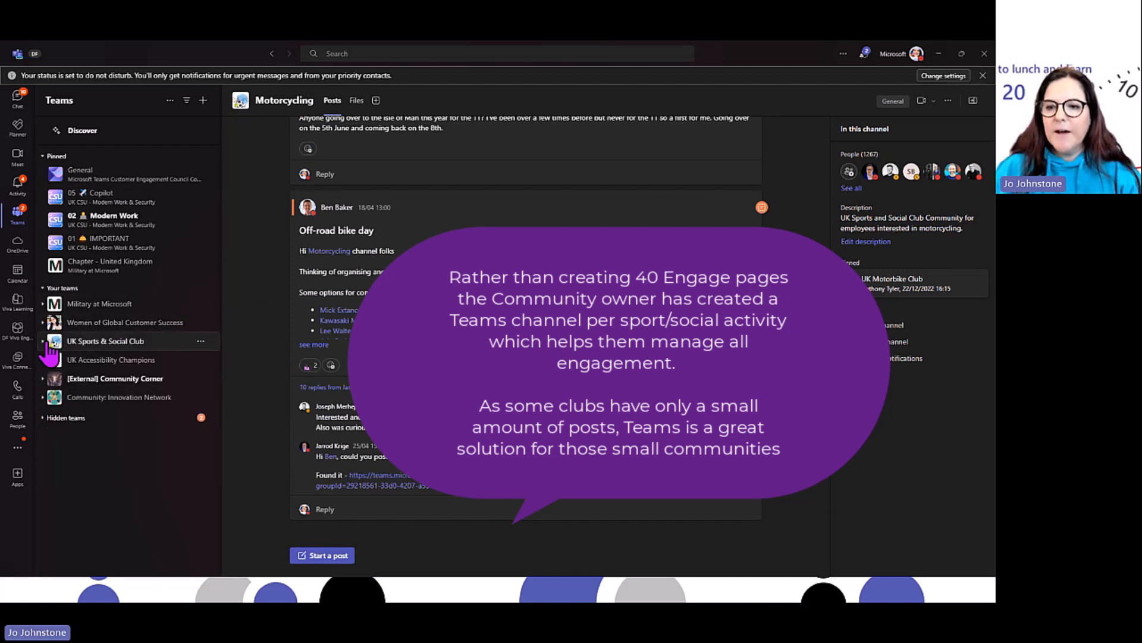
left_click(45, 360)
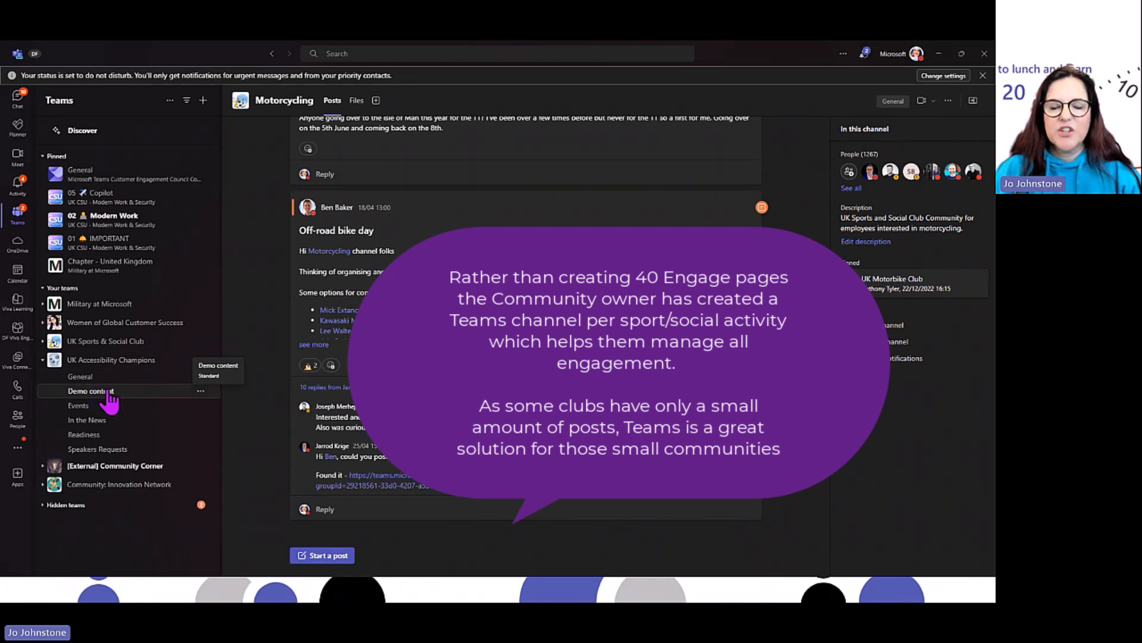
left_click(89, 391)
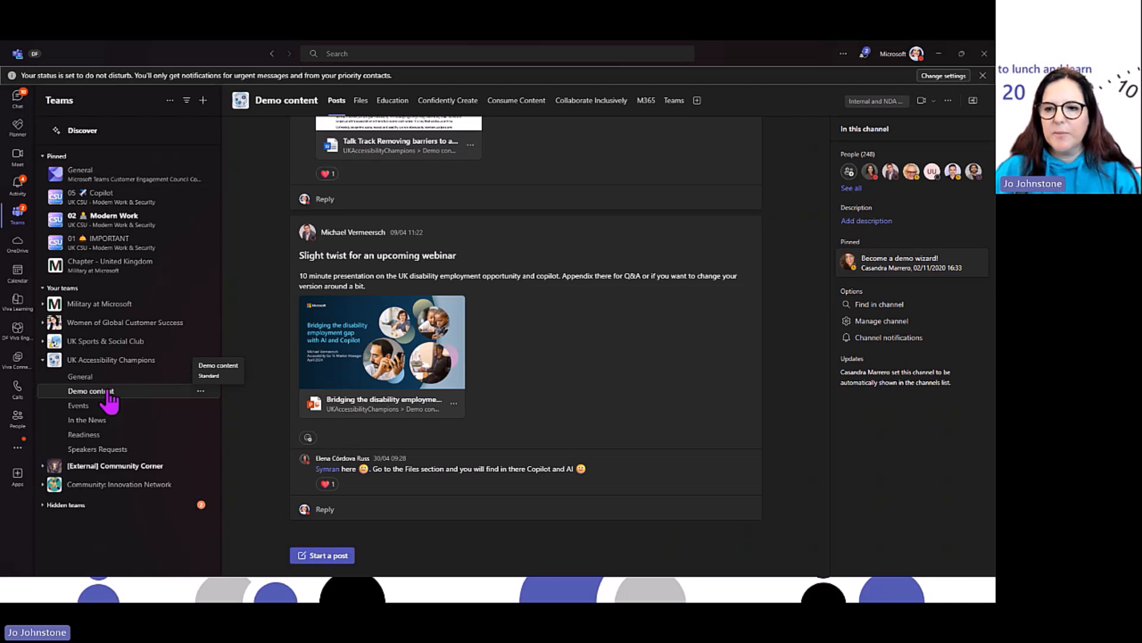
left_click(51, 362)
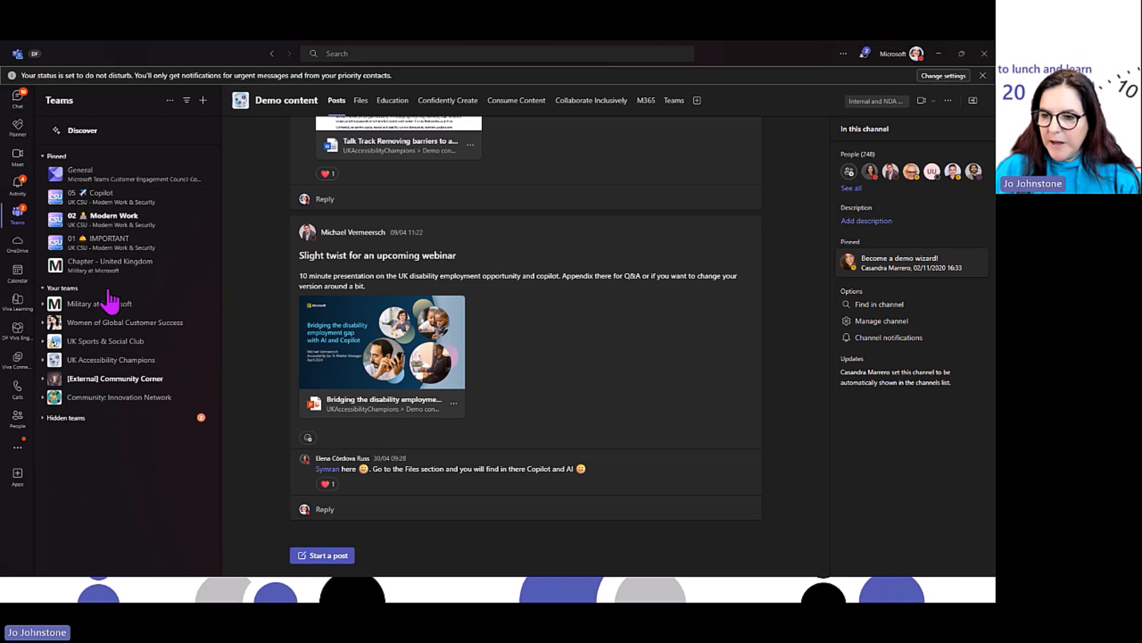
Show Community Corner's 00 Welcome channel, the full welcome post and its Welcome message page
left_click(56, 379)
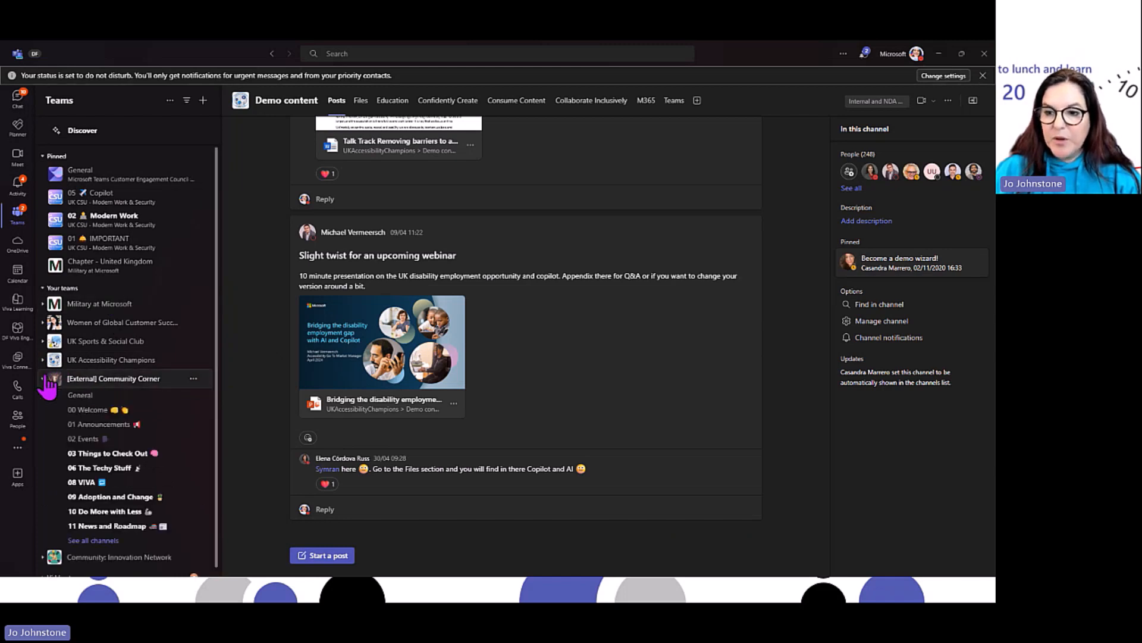
scroll(99, 352, "down", 1)
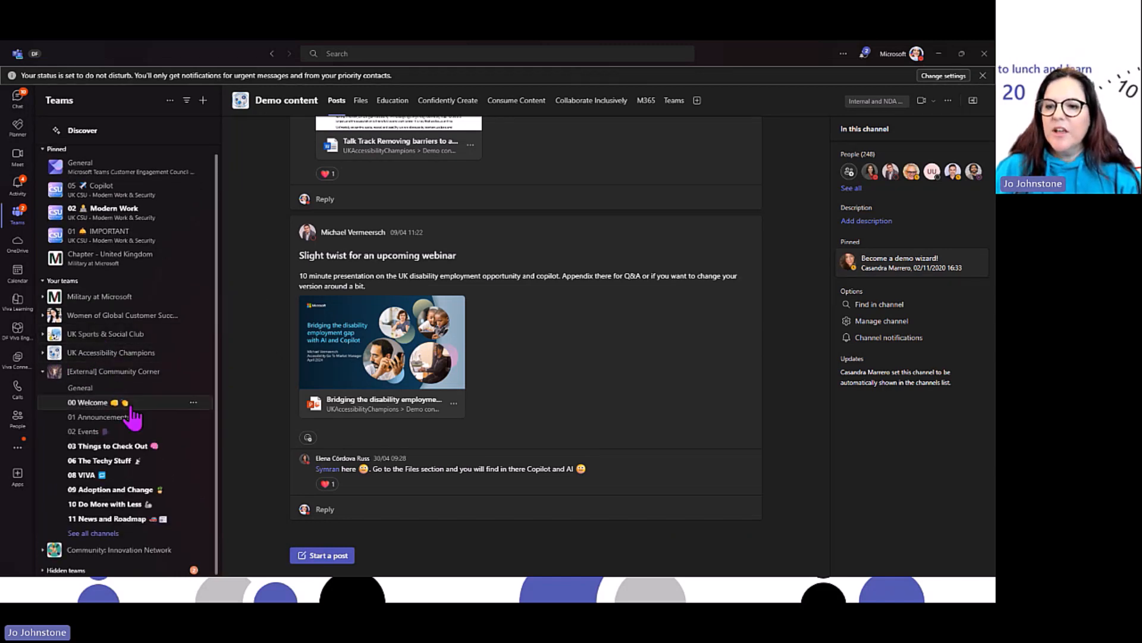
left_click(90, 403)
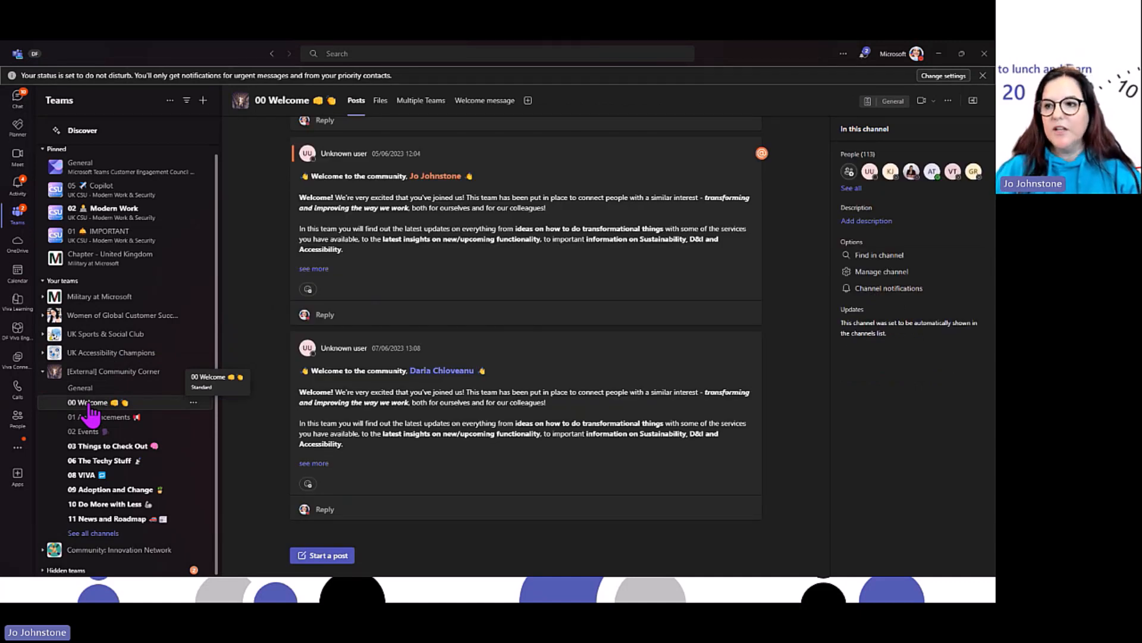
left_click(313, 269)
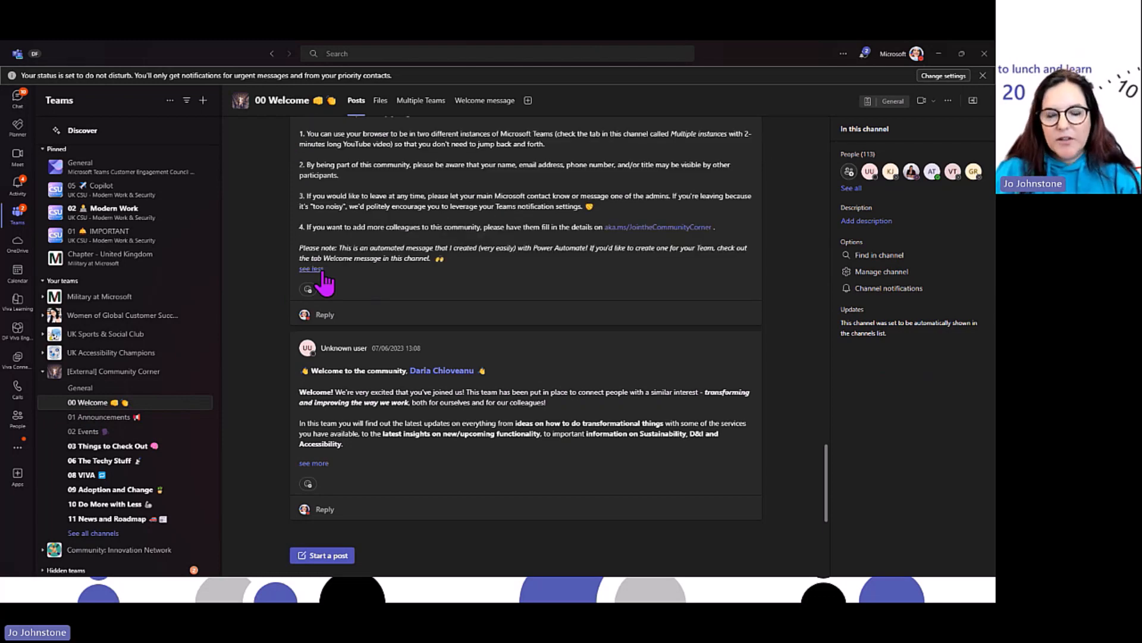
scroll(472, 242, "up", 3)
scroll(472, 243, "up", 3)
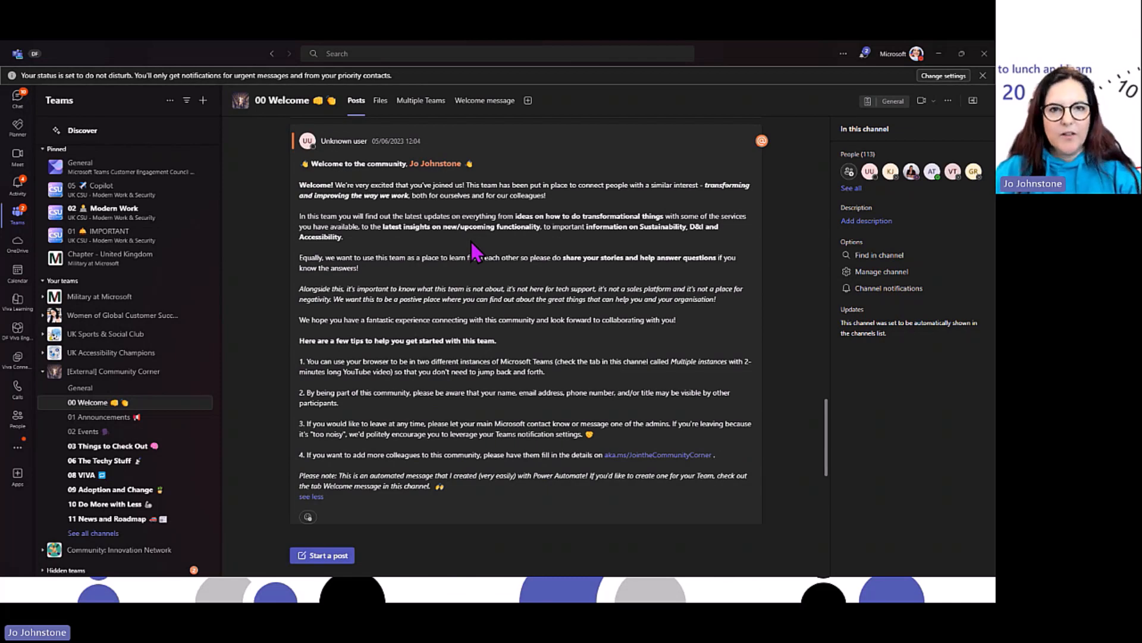
scroll(474, 223, "up", 1)
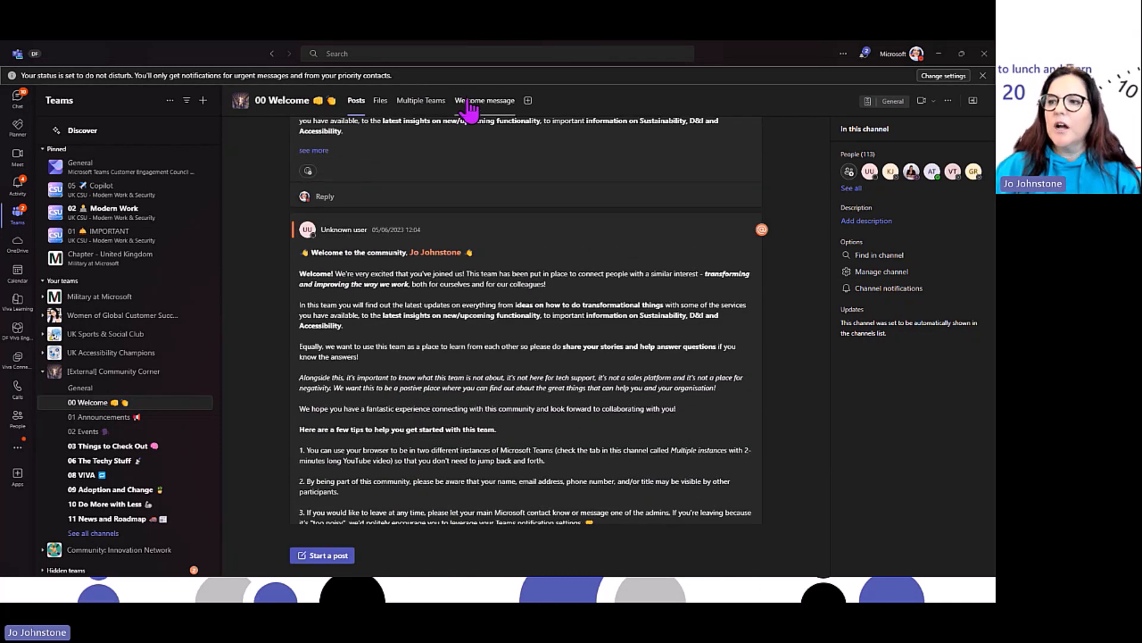
left_click(485, 101)
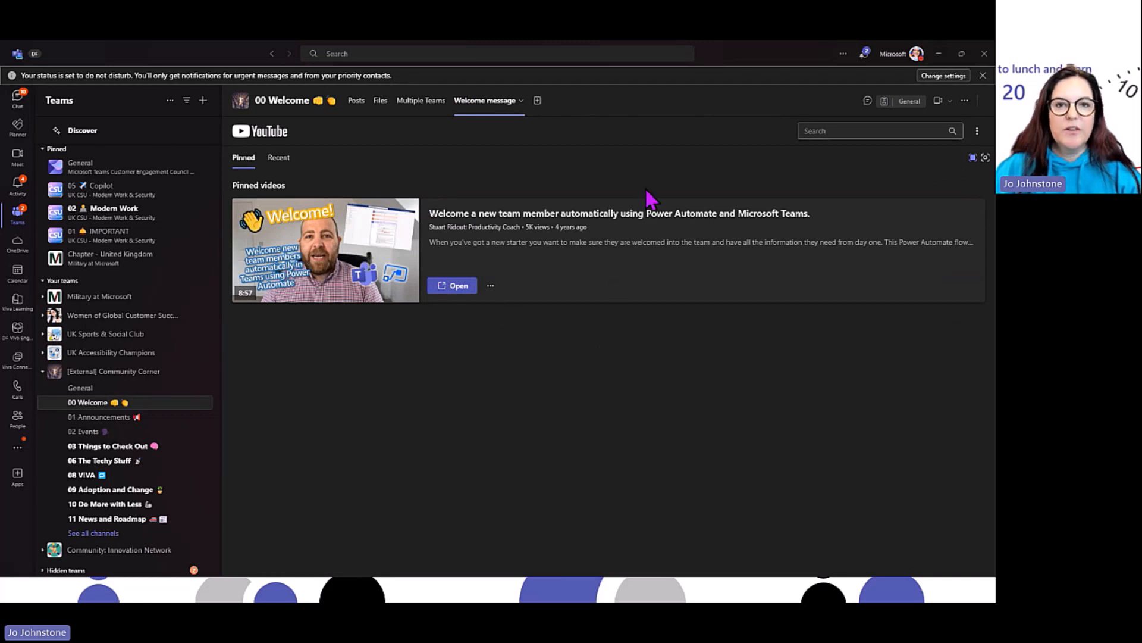
mouse_move(125, 401)
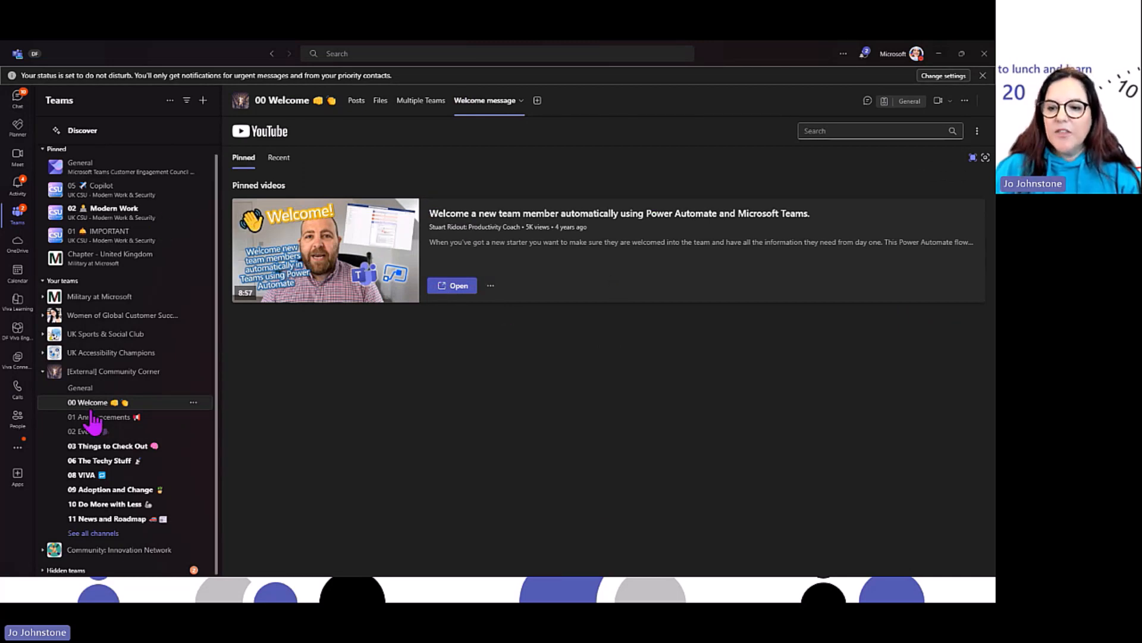
Show the 01 Announcements channel's Book of News post and collapse Community Corner
left_click(98, 417)
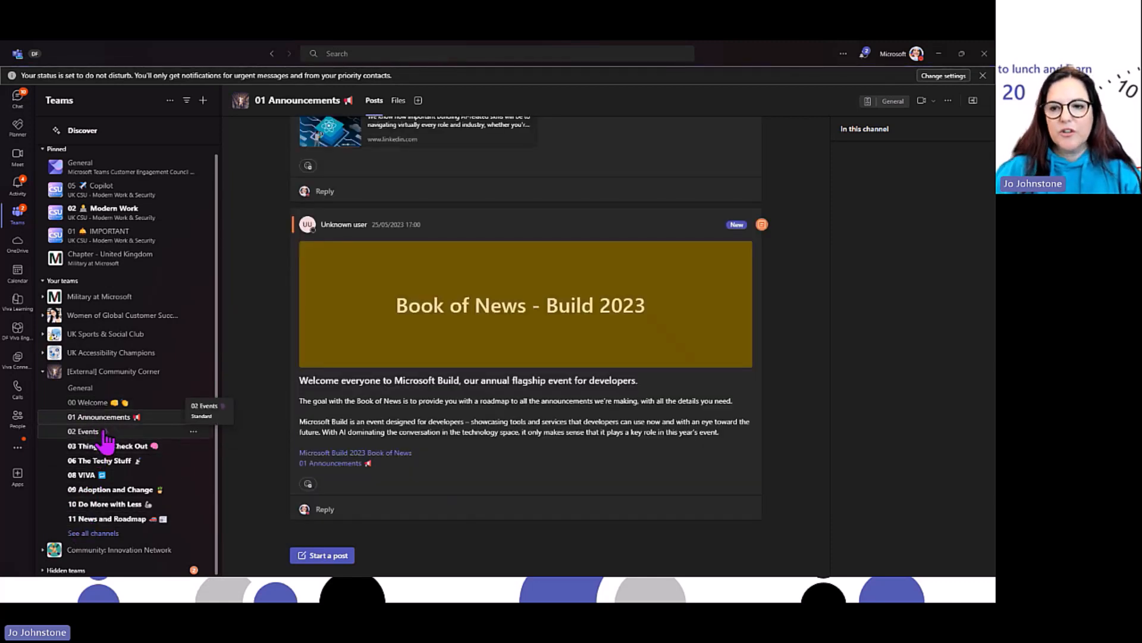
left_click(53, 371)
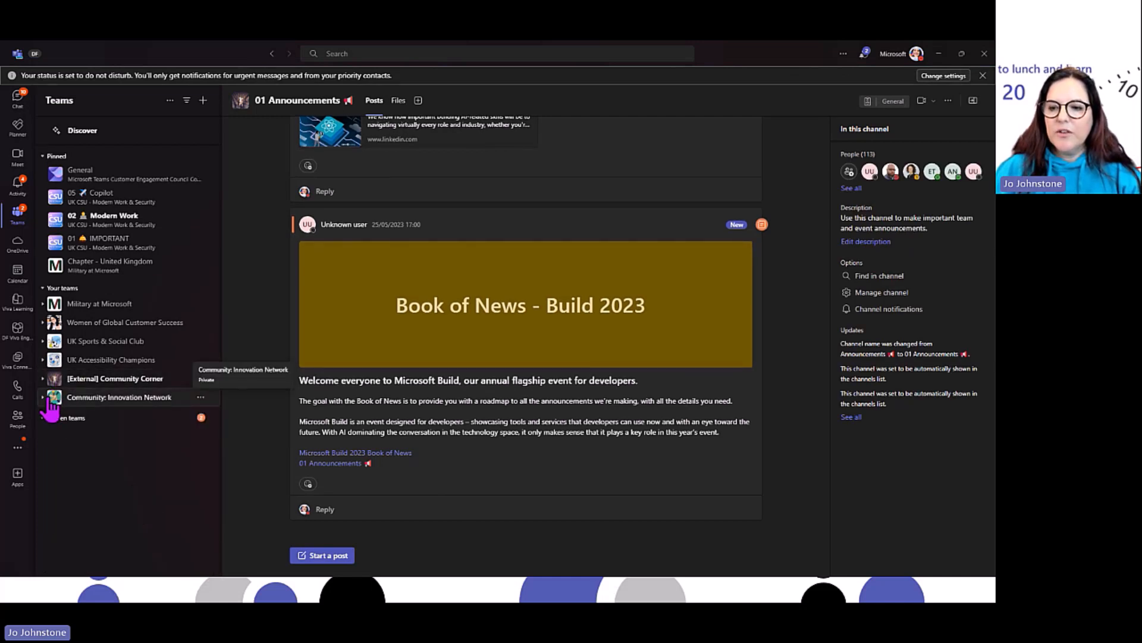
Visit Innovation Network's General and 09 VIVA channels, then bring up the team's options menu
left_click(50, 399)
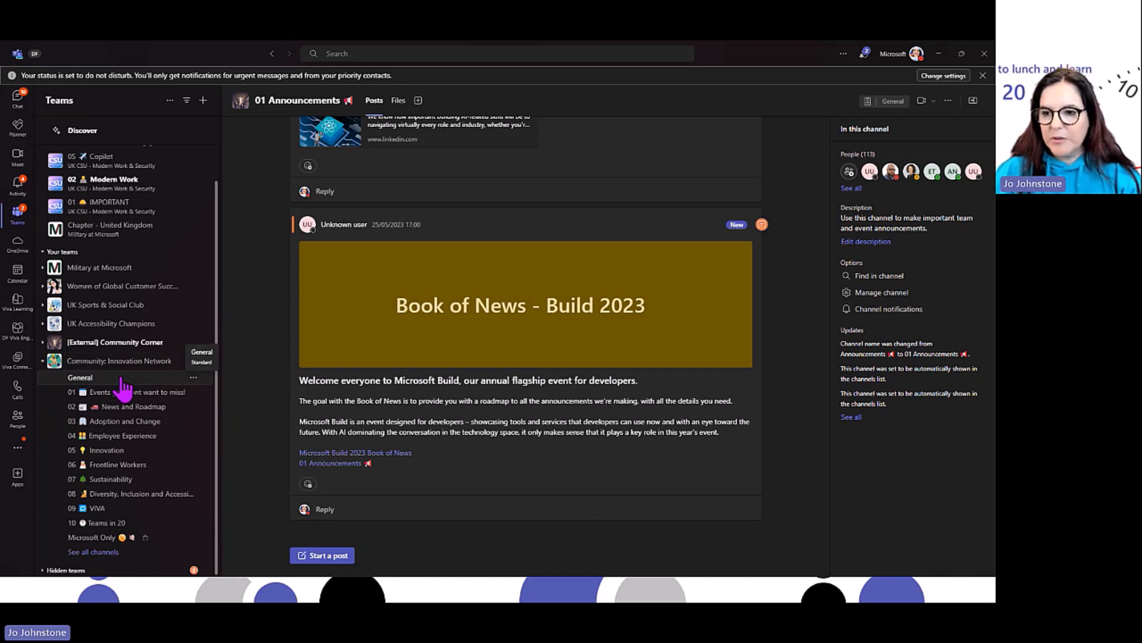
left_click(126, 380)
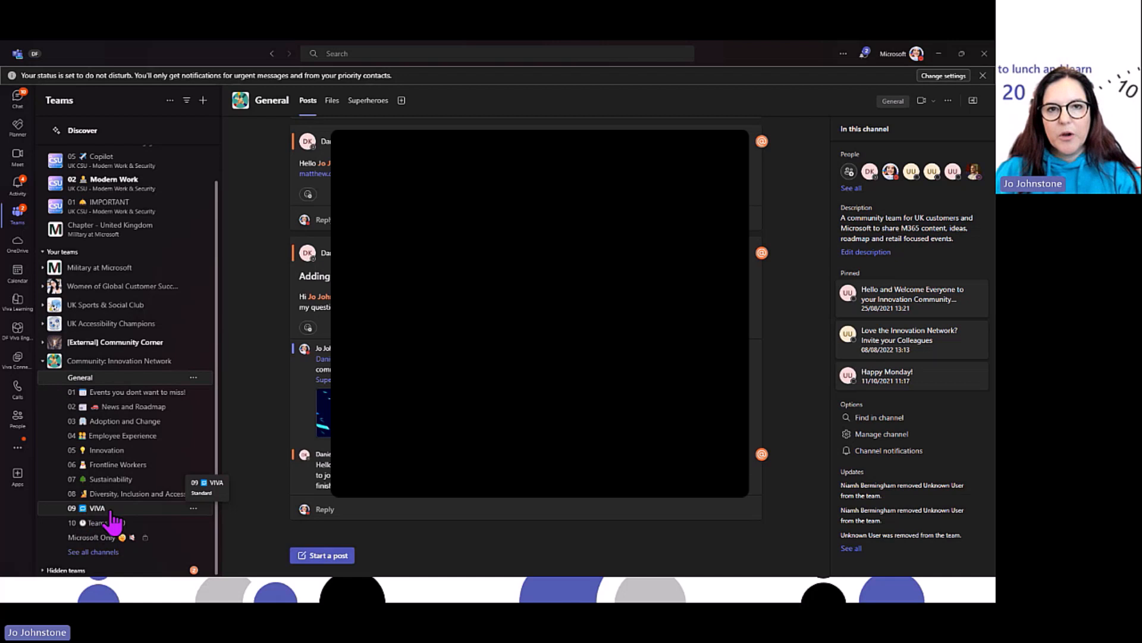
left_click(113, 514)
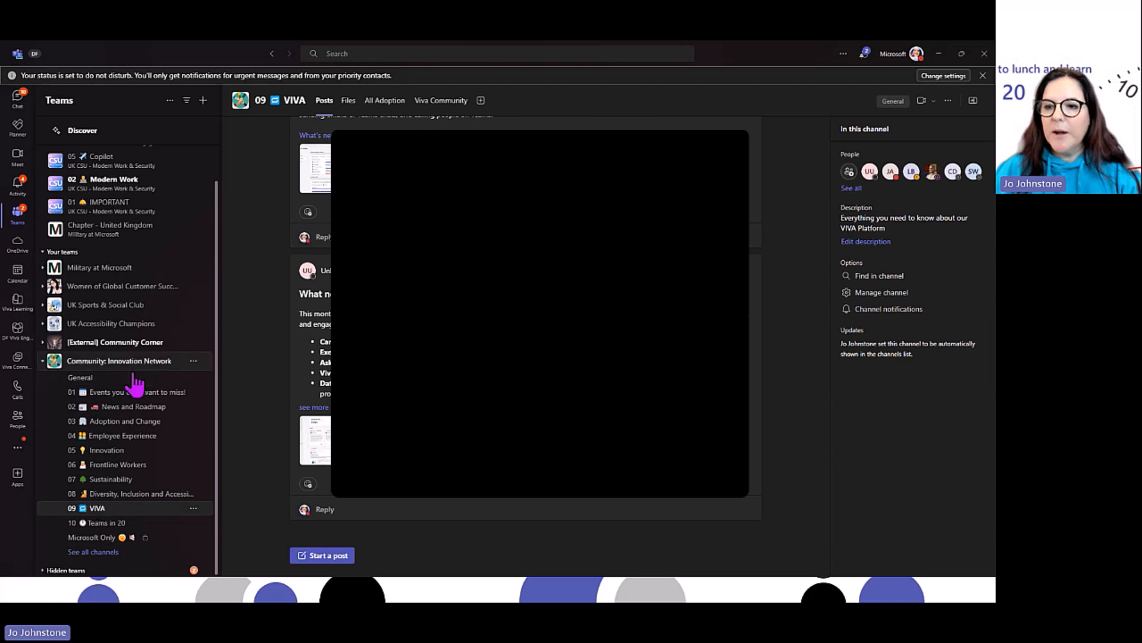
left_click(119, 361)
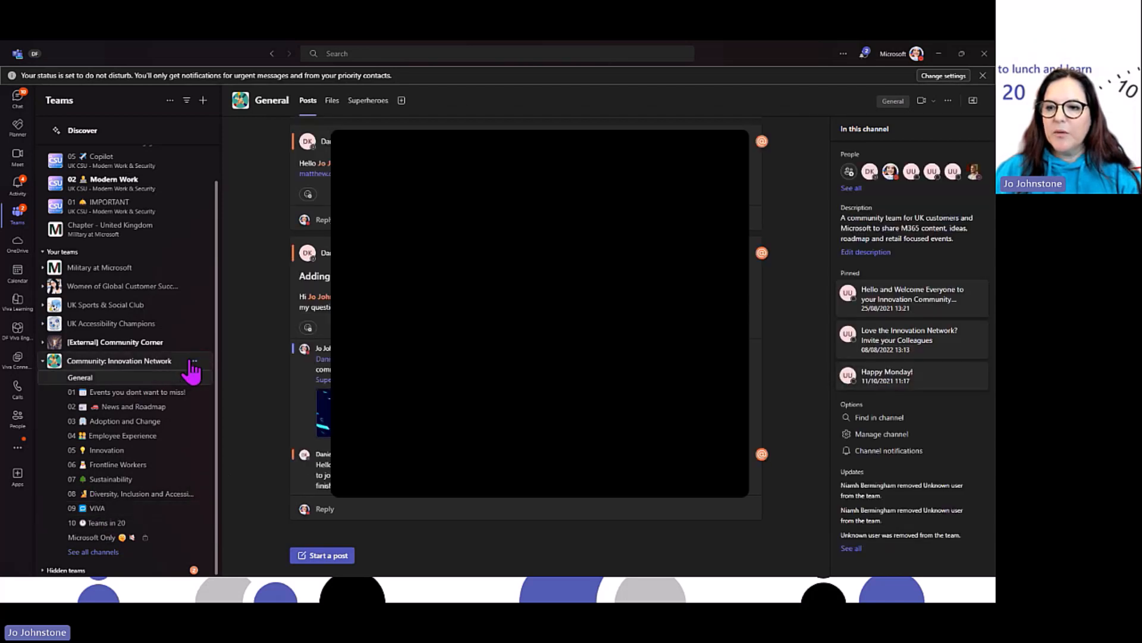
right_click(148, 361)
Choose Manage team to list Innovation Network's nine owners with their tags
left_click(176, 405)
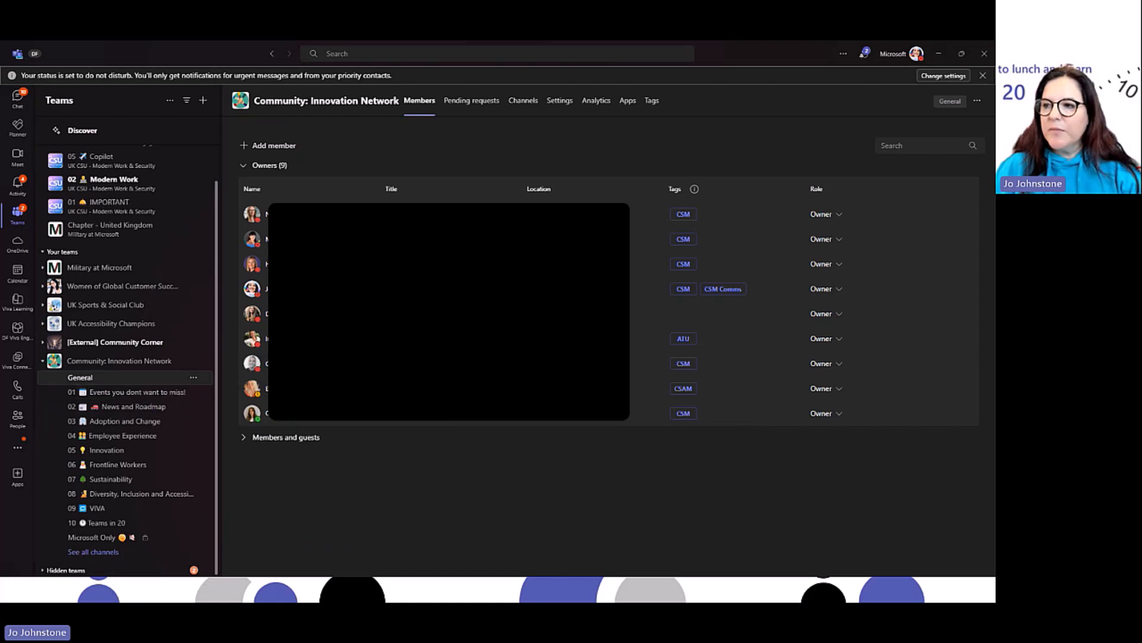
left_click(125, 406)
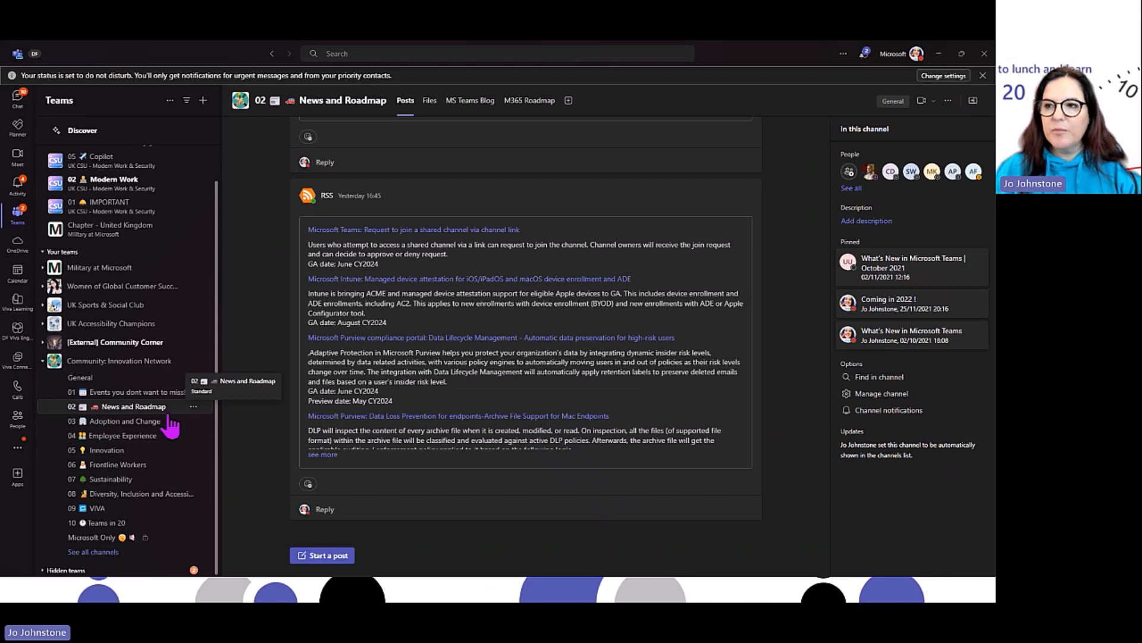
mouse_move(447, 195)
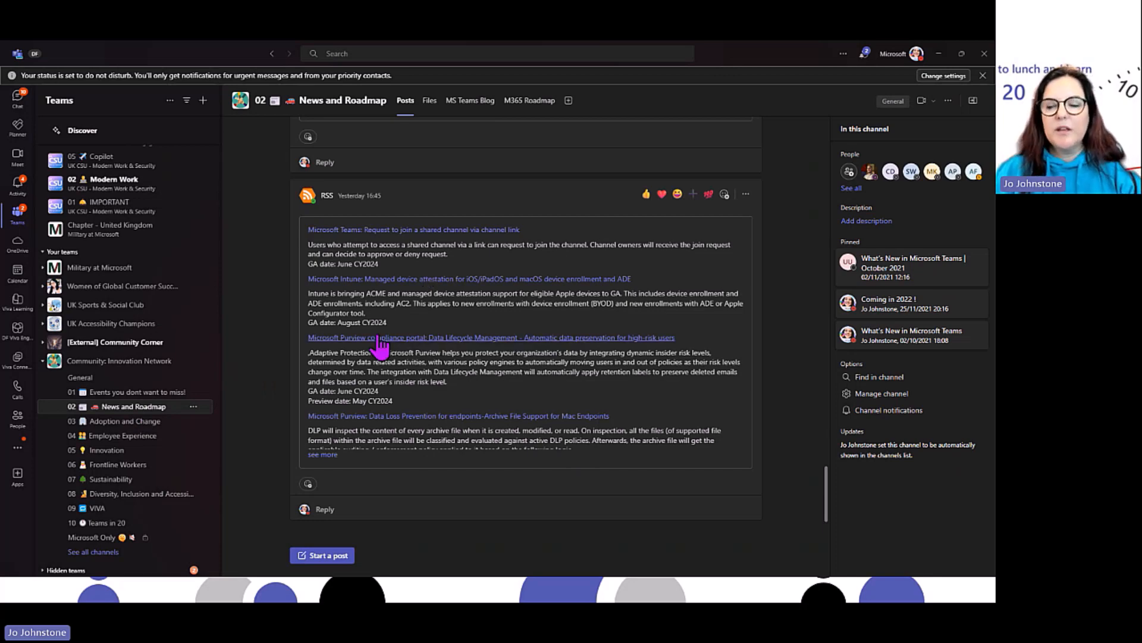
scroll(379, 344, "up", 3)
scroll(379, 343, "up", 3)
scroll(380, 344, "up", 3)
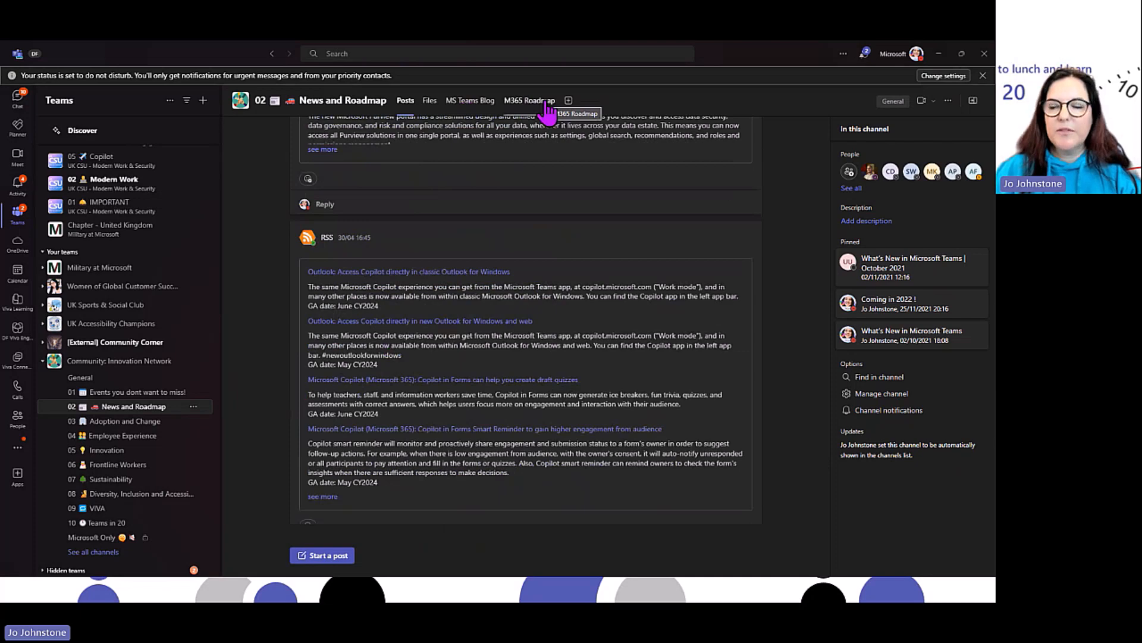
scroll(424, 252, "down", 3)
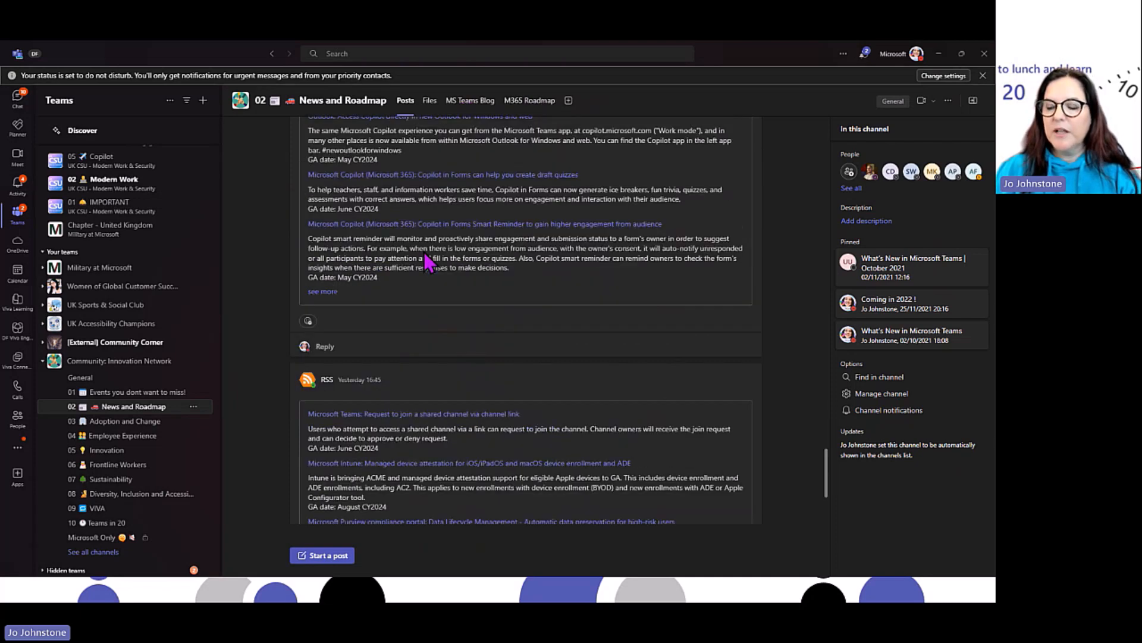
scroll(424, 252, "down", 3)
scroll(348, 405, "down", 3)
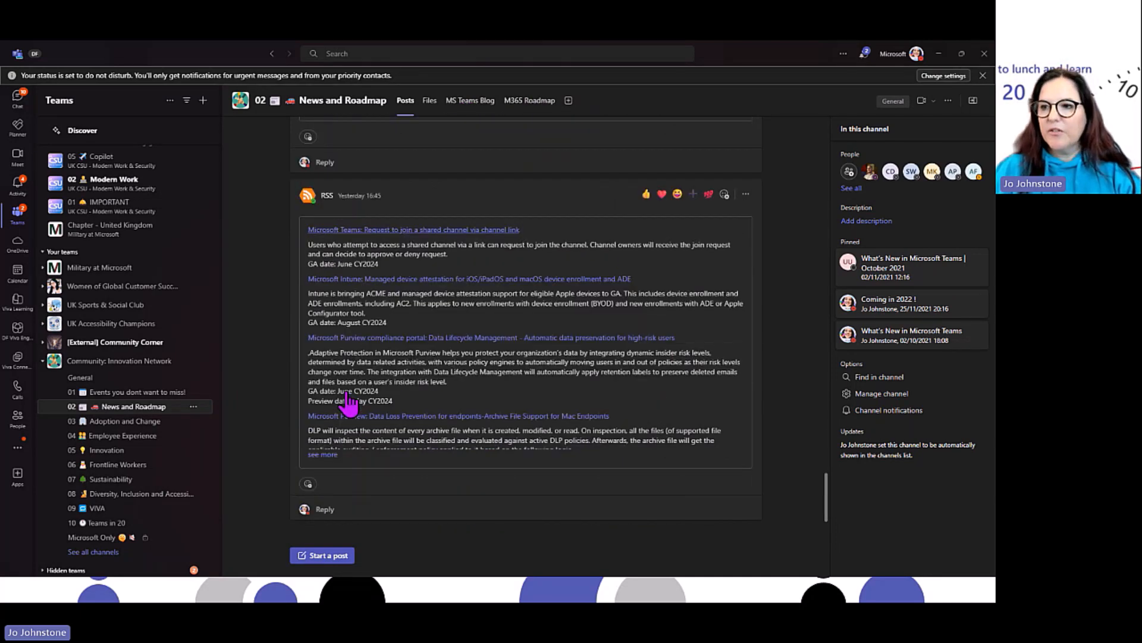
View the General channel's Modern Work Superheroes page, then move to the 10 Teams in 20 channel
left_click(83, 378)
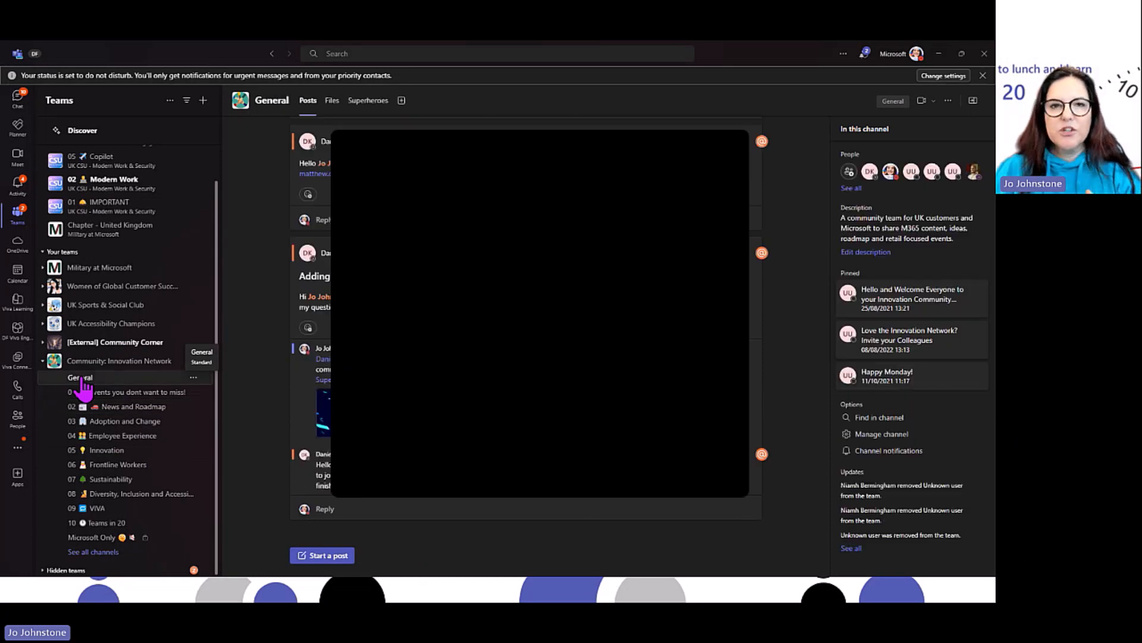
left_click(368, 100)
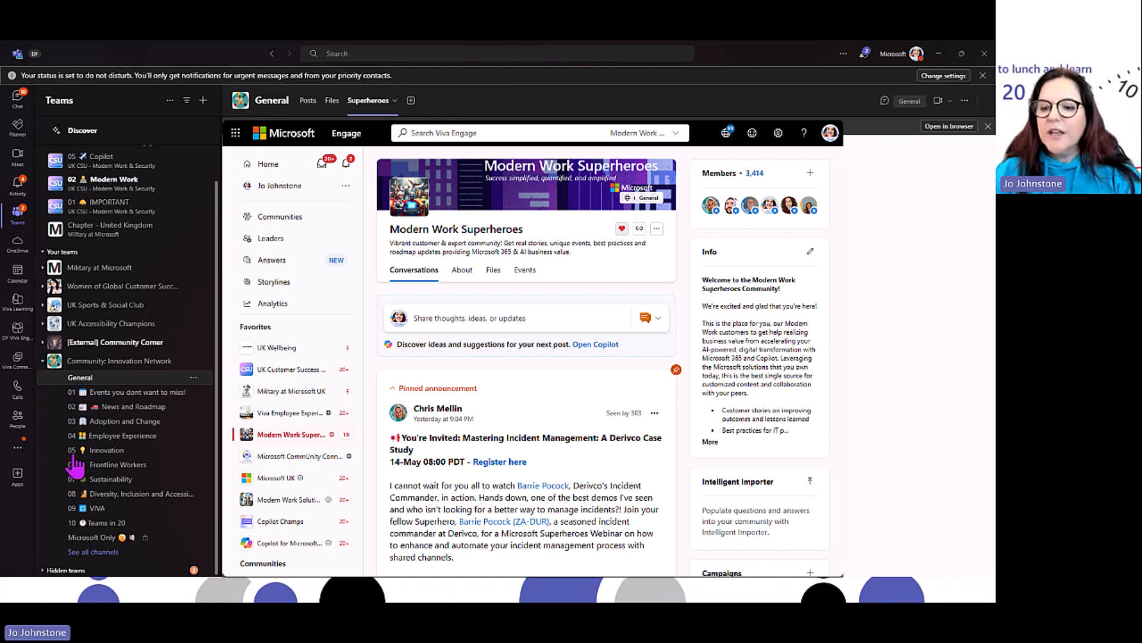
left_click(98, 523)
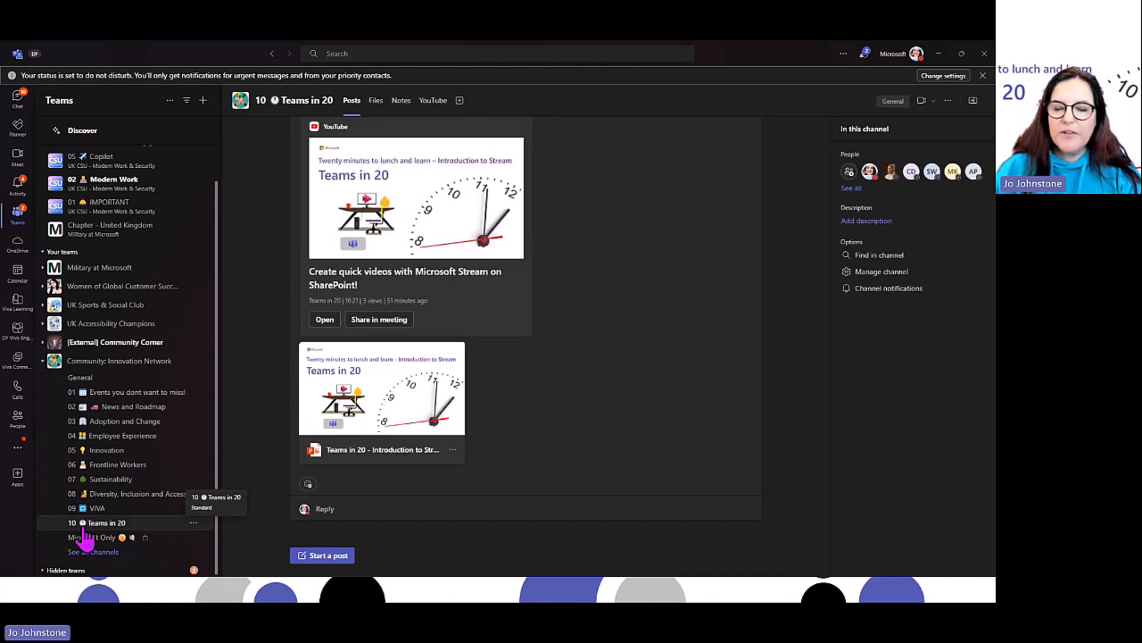
Show the pinned Teams in 20 YouTube videos, then switch to the Microsoft Only channel
left_click(435, 100)
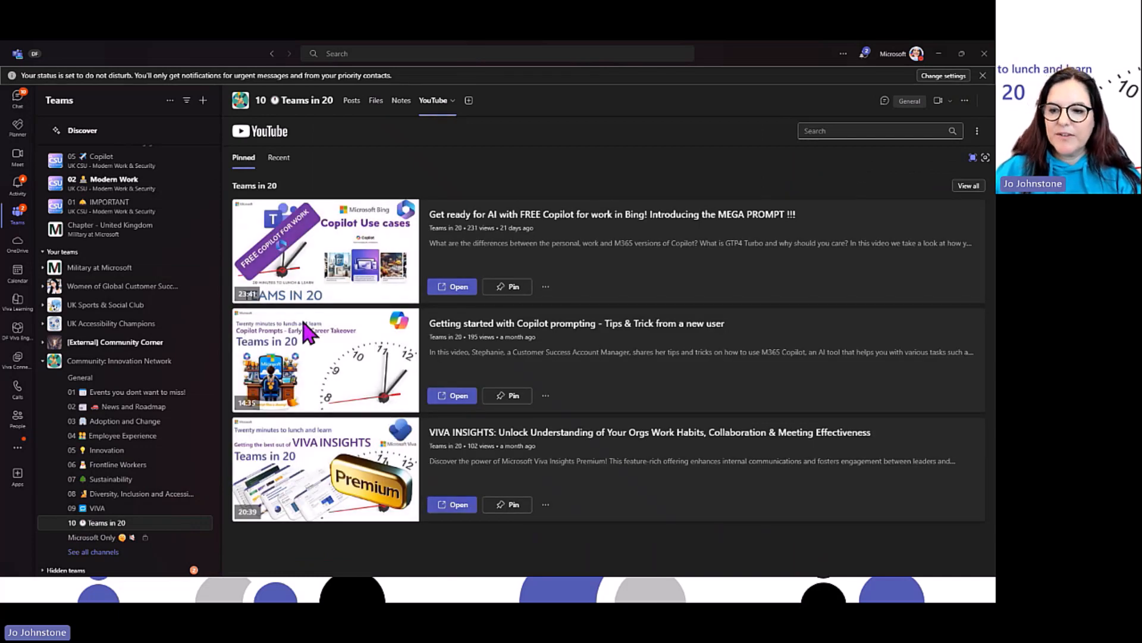
left_click(99, 537)
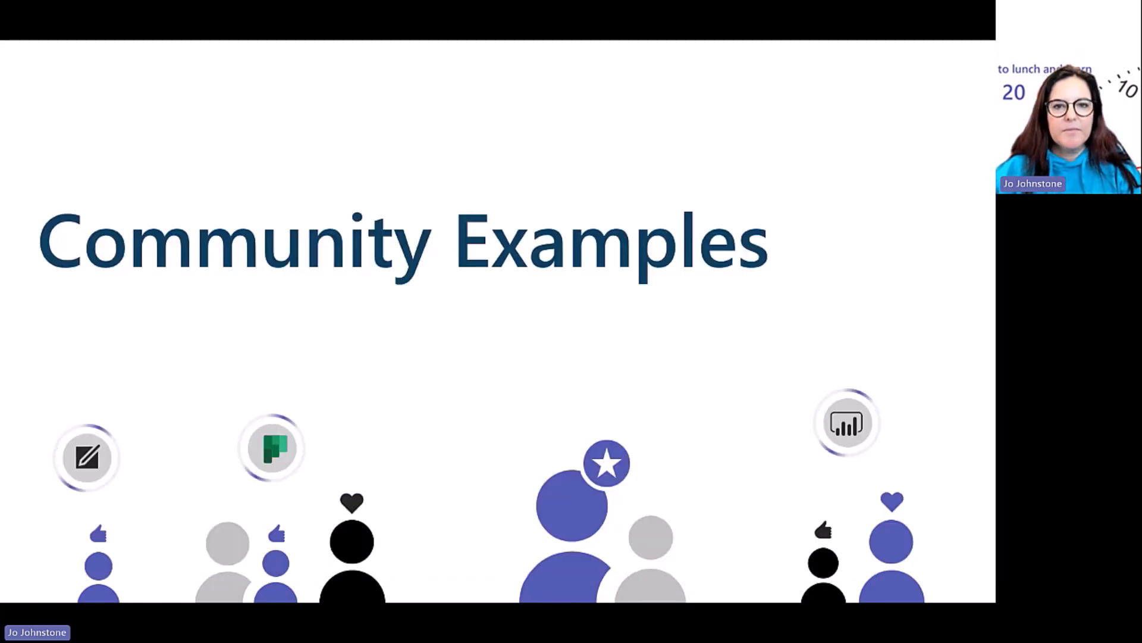
Advance the slideshow to the Create and Pin Welcome Messages slide
key("Right")
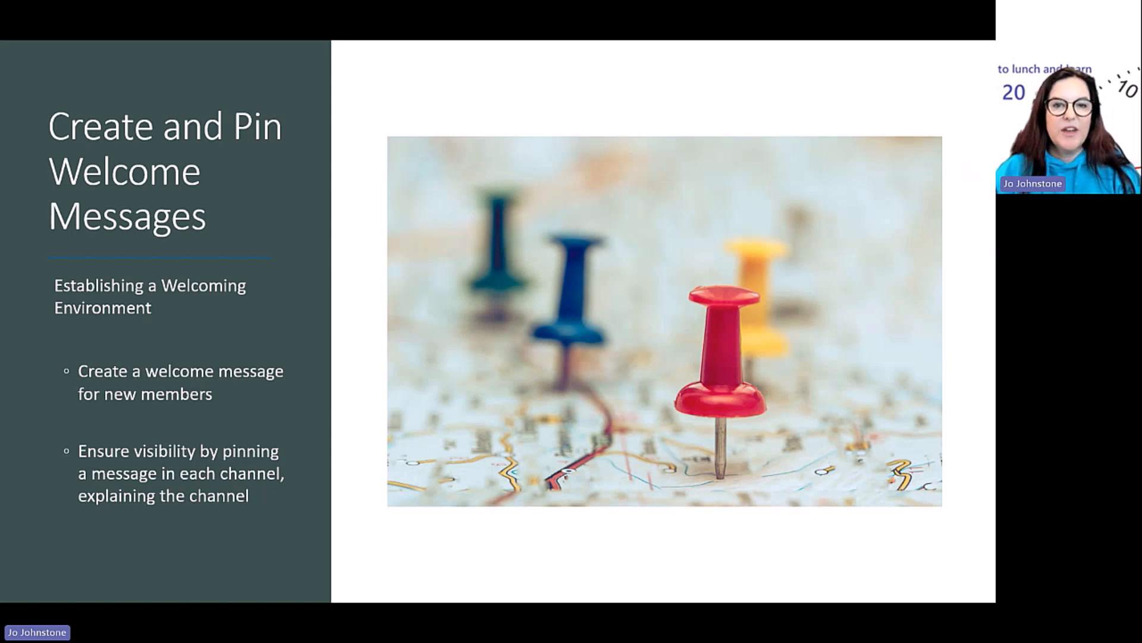
Advance the slideshow to the Host Monthly Meetings slide
key("Right")
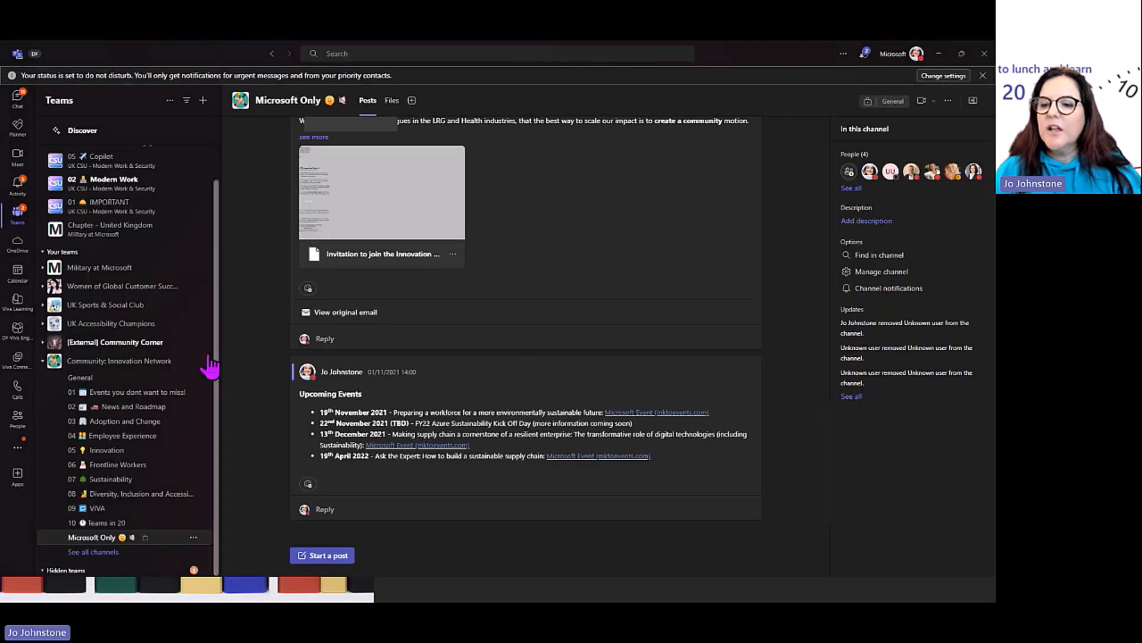
Show the 03 Adoption and Change channel and its shared Files
left_click(125, 420)
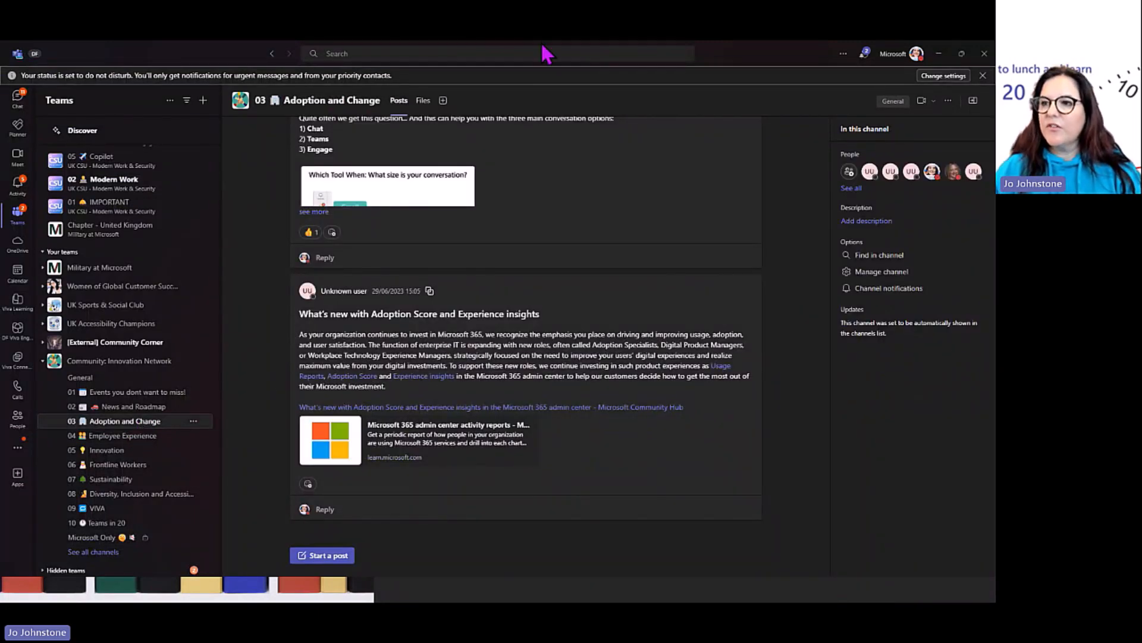
left_click(423, 101)
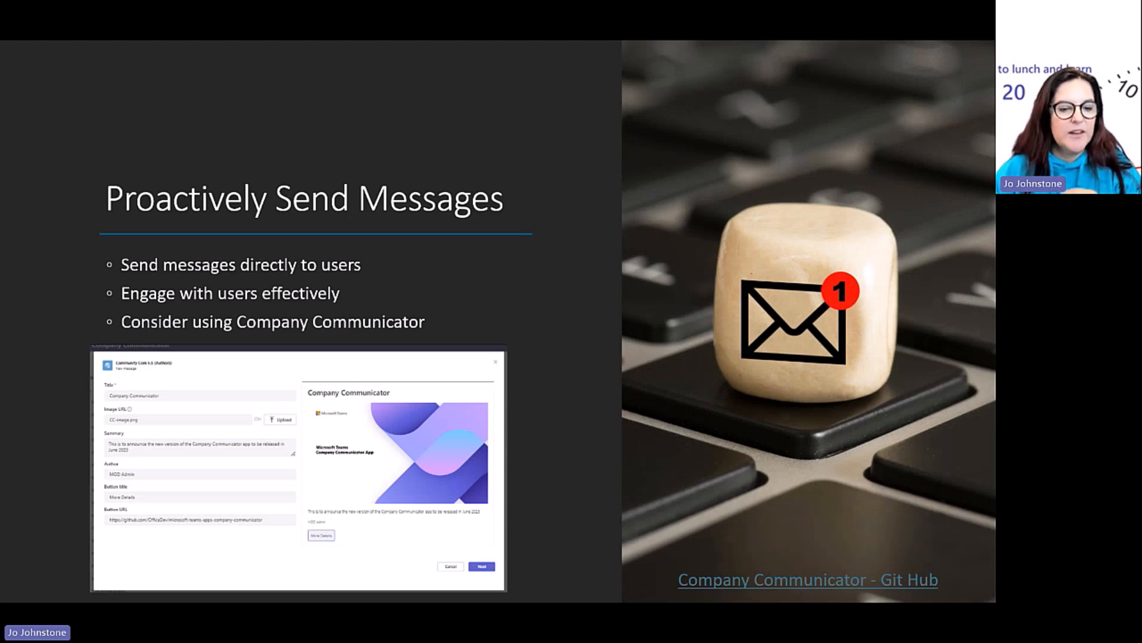
Advance the slideshow to the Encourage Engagement slide
key("Right")
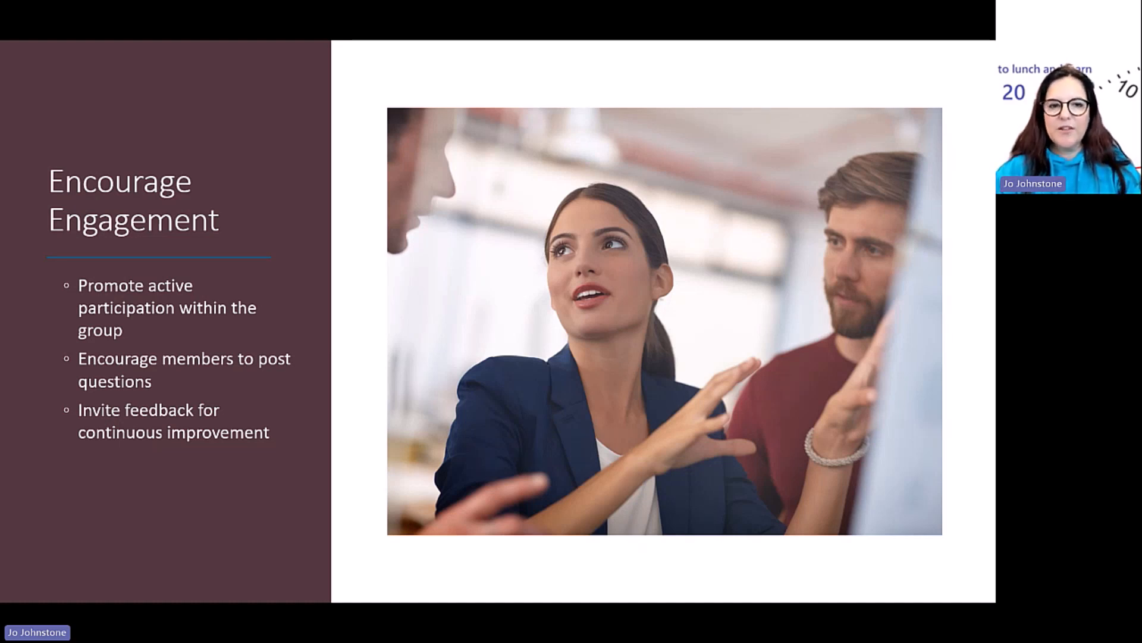
Advance the slideshow to the Use Hashtags and GIFs slide
key("Right")
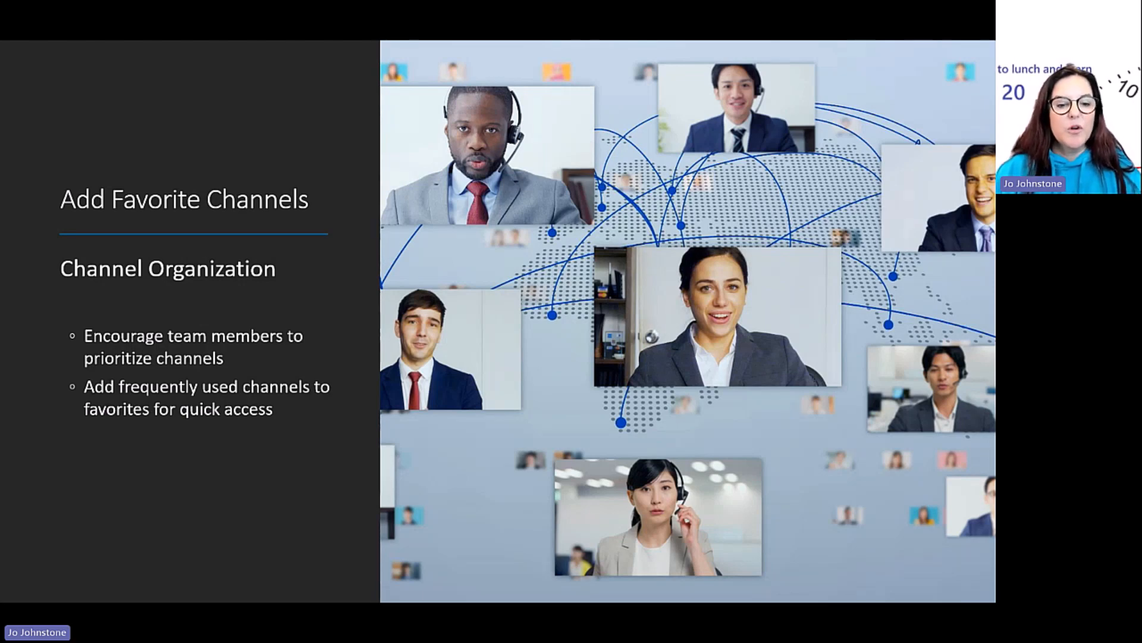
Advance the slideshow to the Manage Private Channels slide
key("Right")
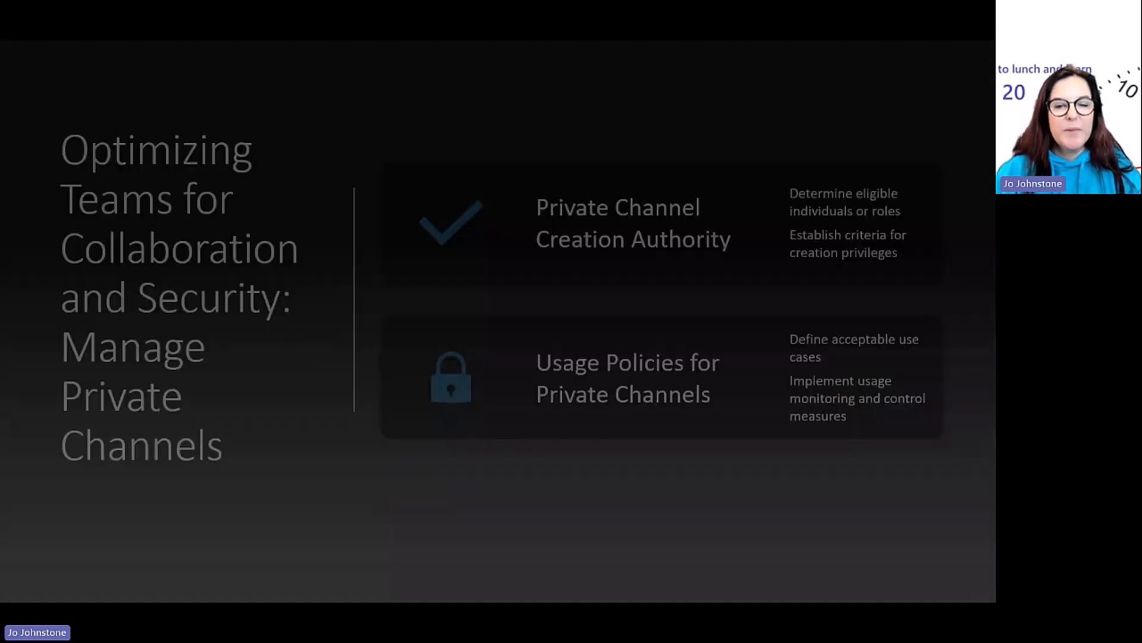